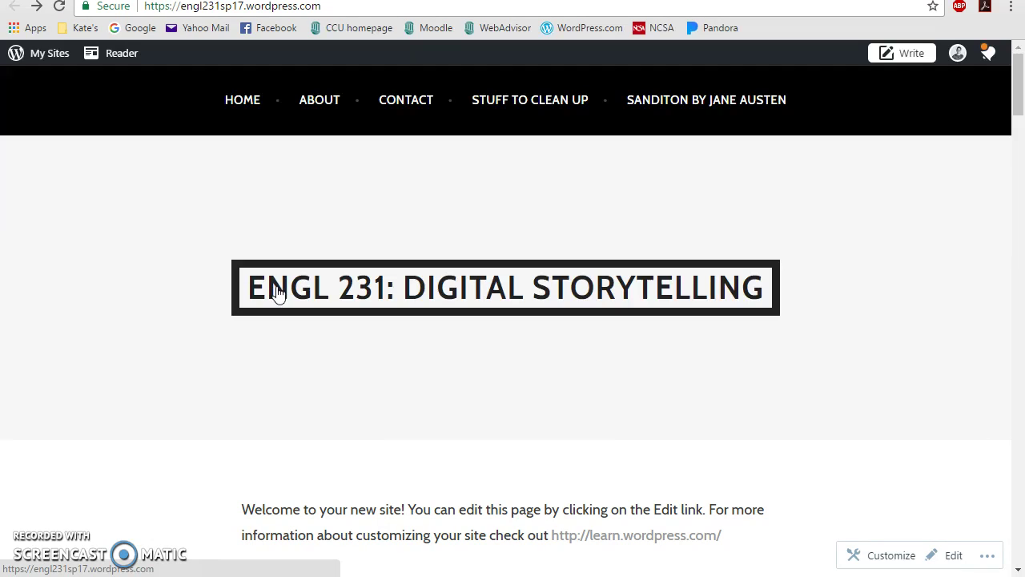
# Step: Open the account's My Profile page from the ENGL 231: Digital Storytelling class site
pyautogui.click(949, 59)
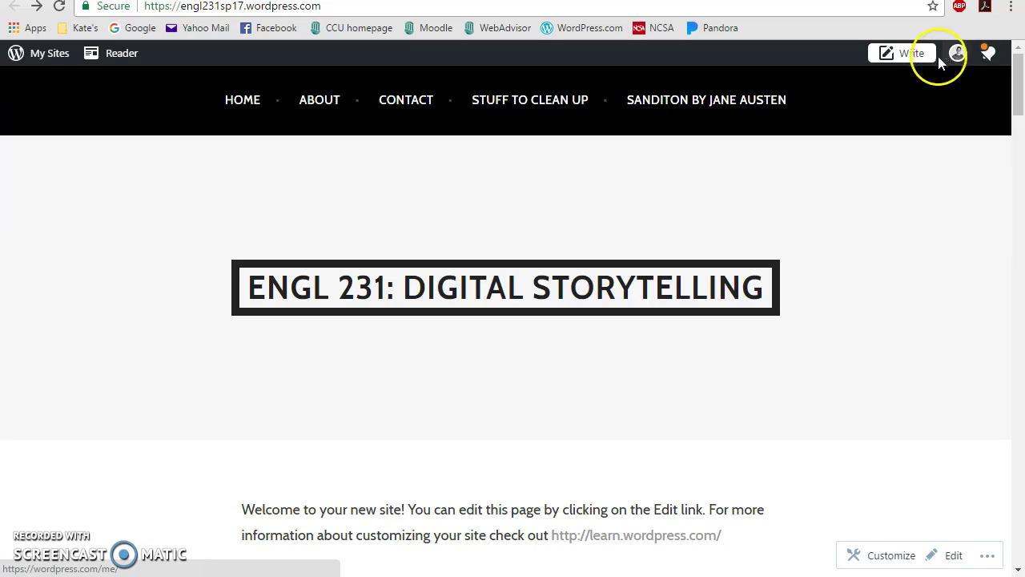
pyautogui.click(560, 104)
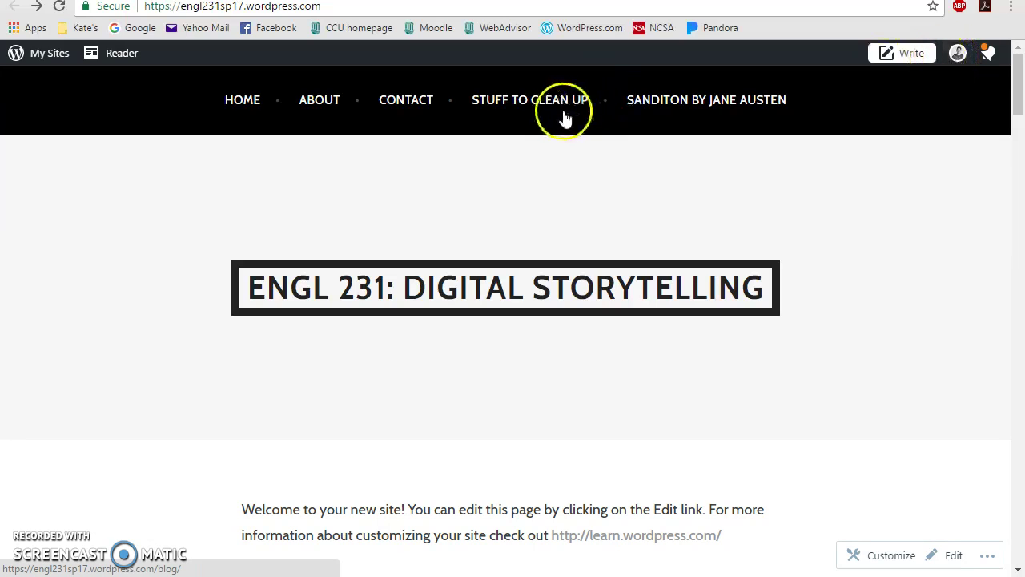
pyautogui.click(957, 53)
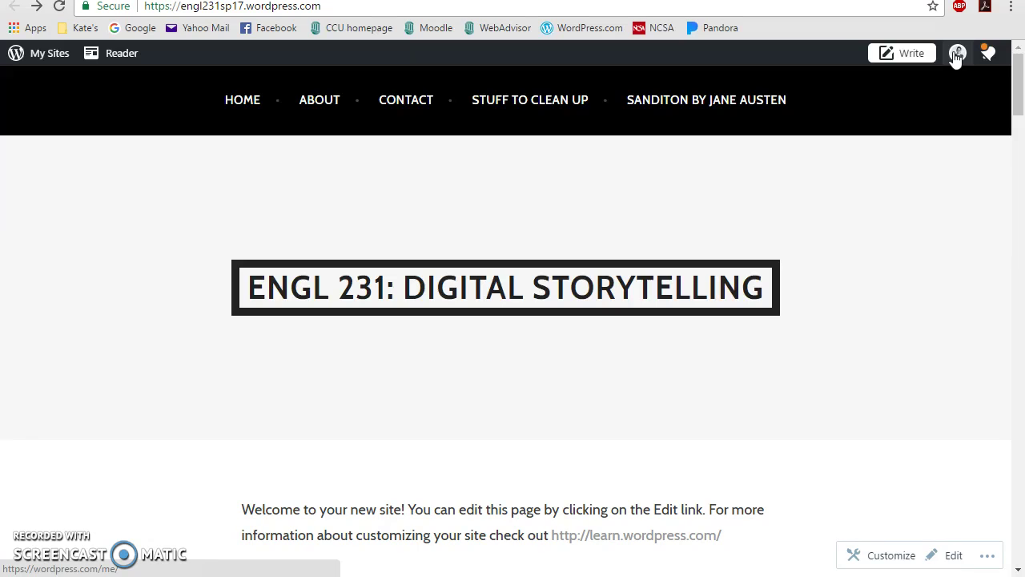
pyautogui.click(957, 56)
pyautogui.click(845, 320)
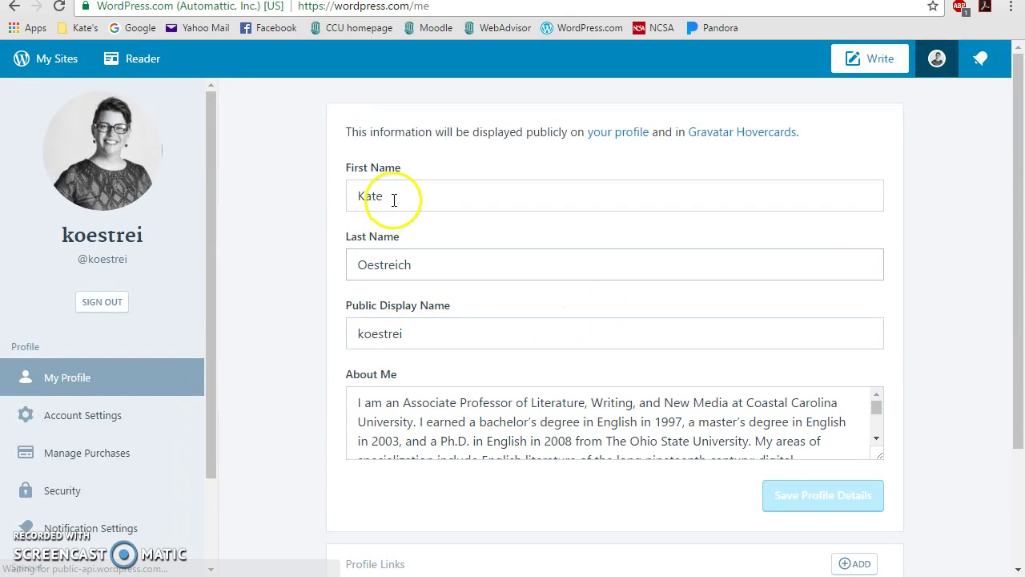
# Step: Examine the first name, last name, public display name and About Me fields of the profile
pyautogui.click(394, 200)
pyautogui.click(387, 265)
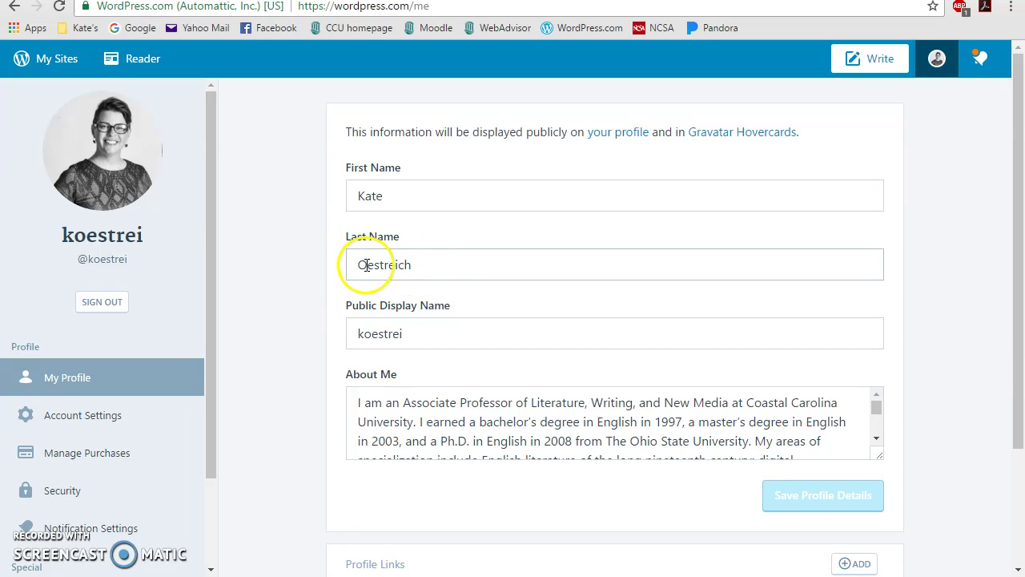
pyautogui.click(406, 340)
pyautogui.click(386, 370)
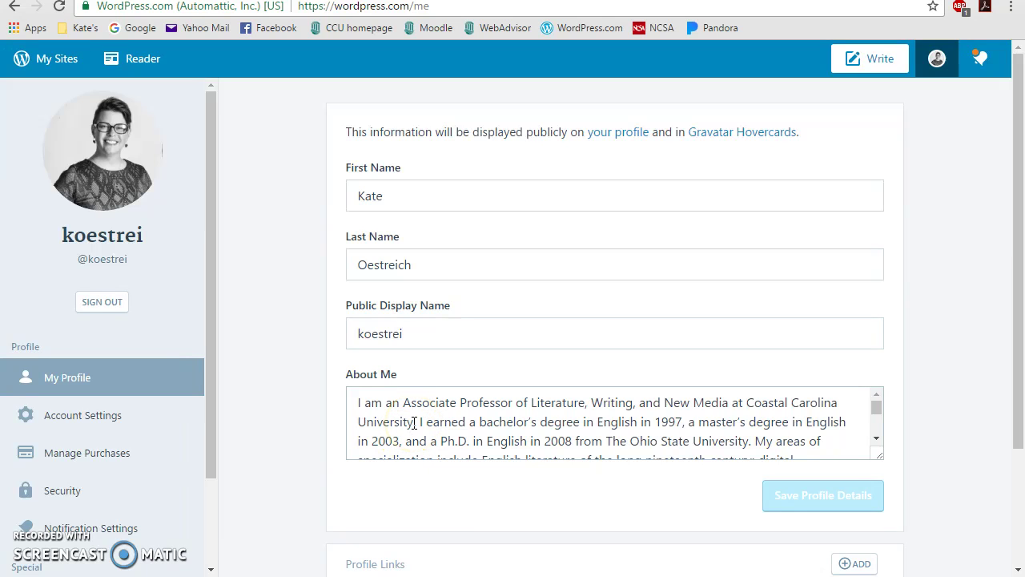
pyautogui.click(375, 336)
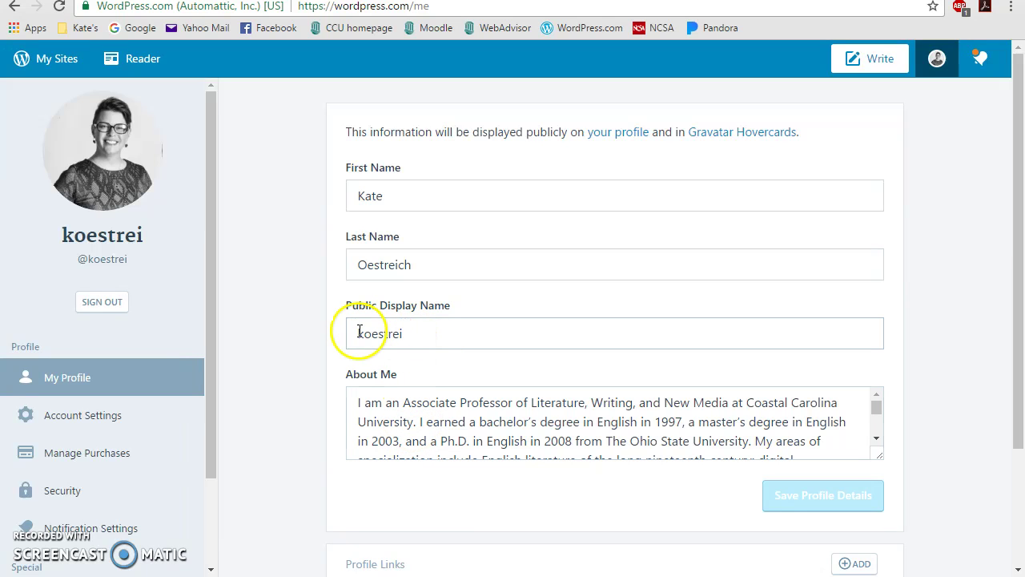
pyautogui.click(356, 420)
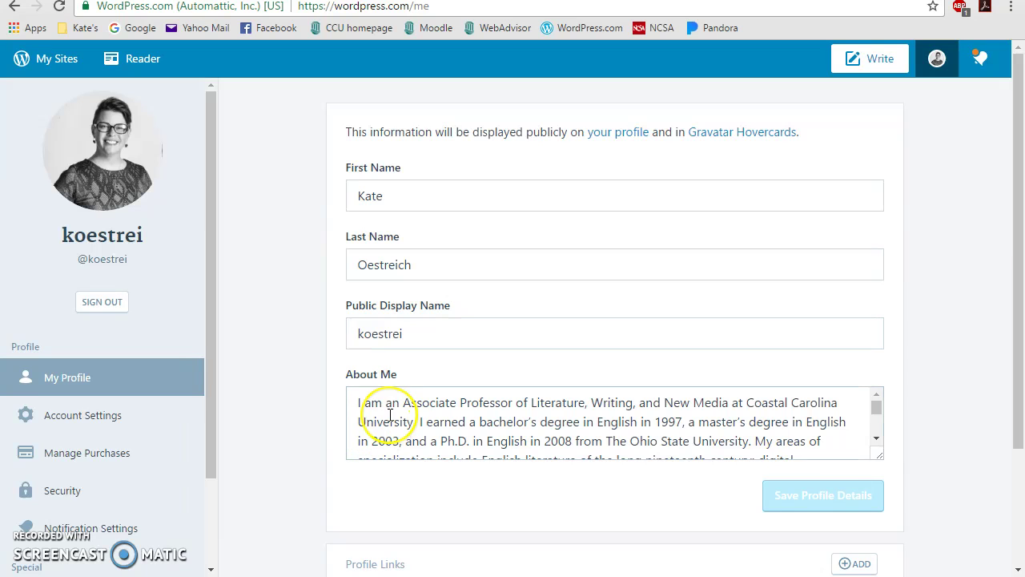
pyautogui.scroll(-3, 390, 414)
pyautogui.scroll(3, 390, 414)
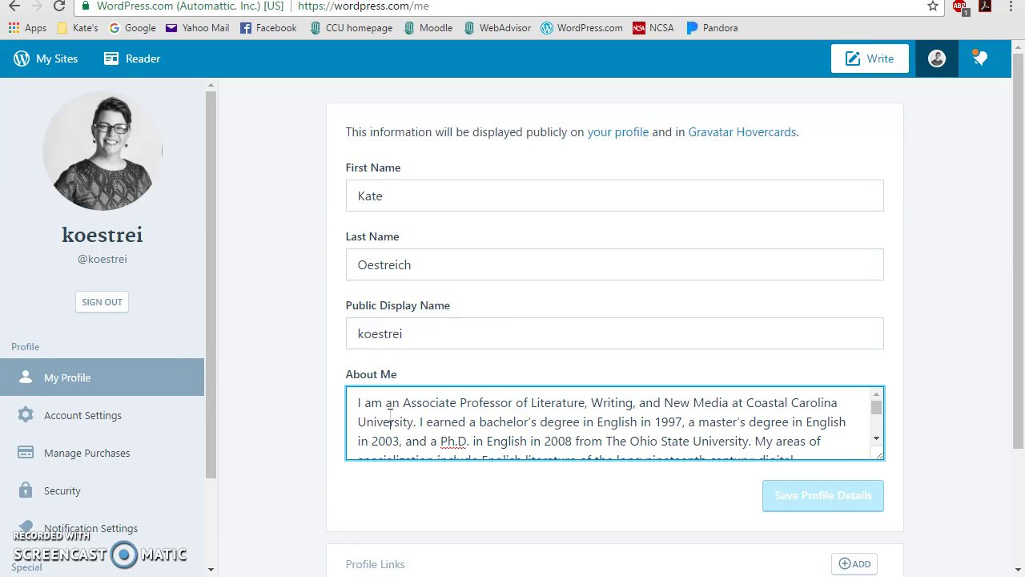
pyautogui.click(390, 418)
# Step: Return to the class site and look through the post "Outling my digital sins" under Stuff to Clean Up
pyautogui.click(18, 6)
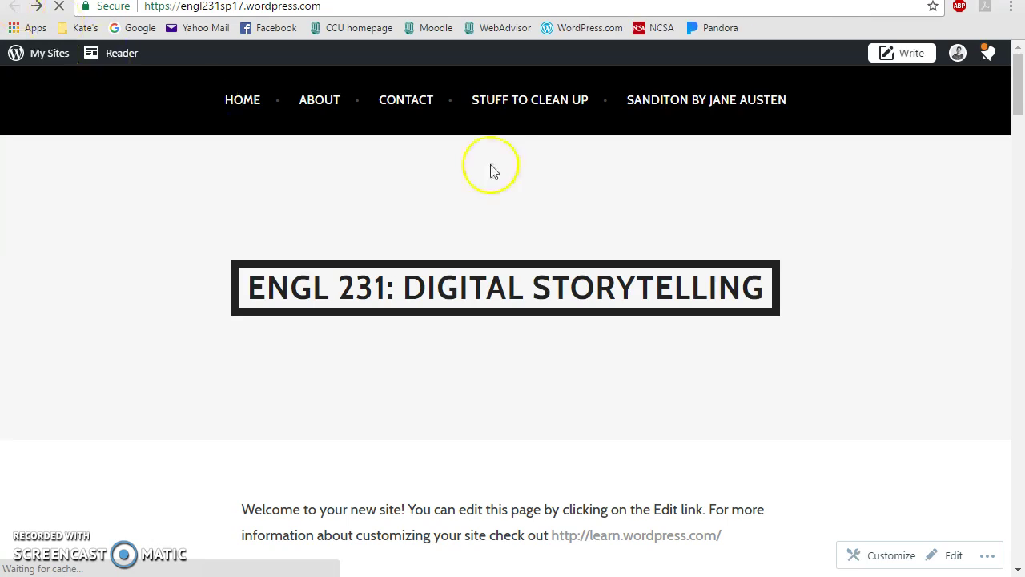
pyautogui.click(507, 111)
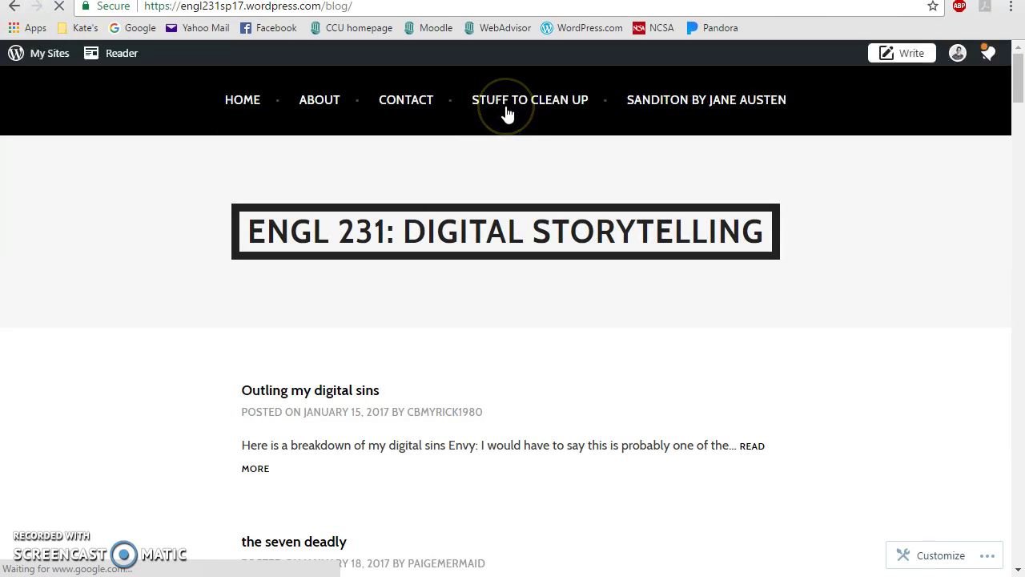
pyautogui.click(310, 394)
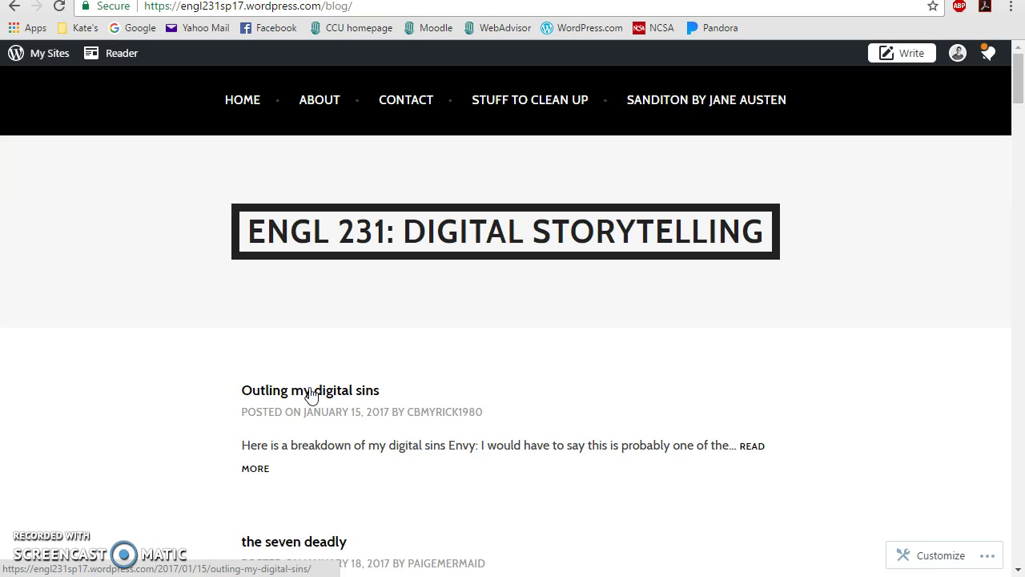
pyautogui.scroll(-1, 311, 394)
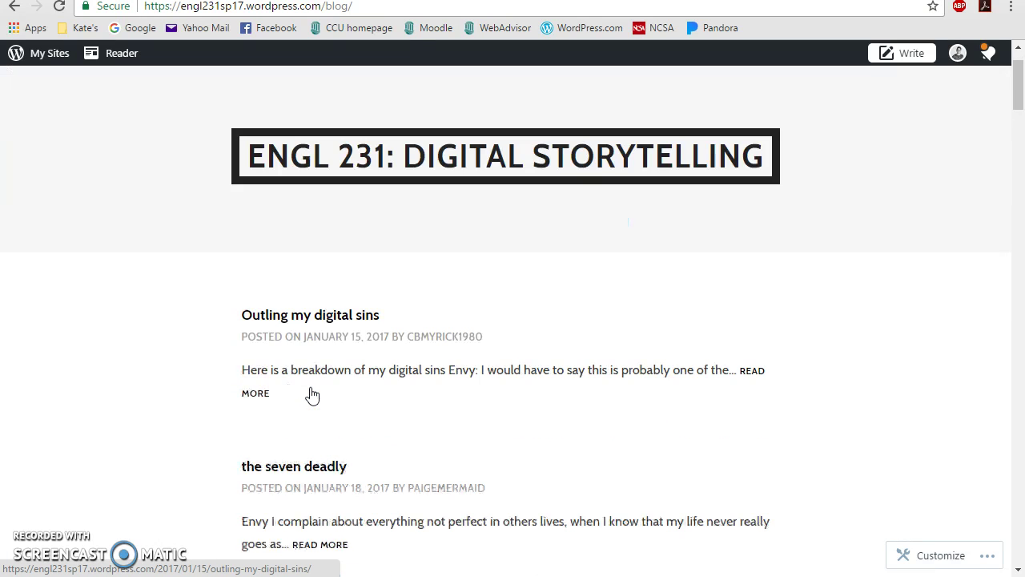
pyautogui.click(328, 313)
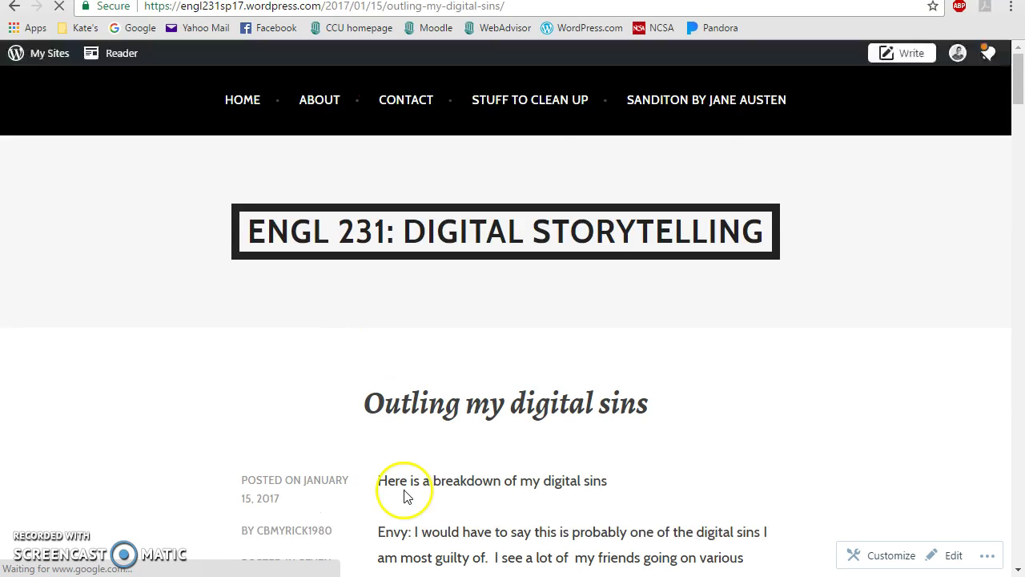
pyautogui.scroll(-5, 410, 474)
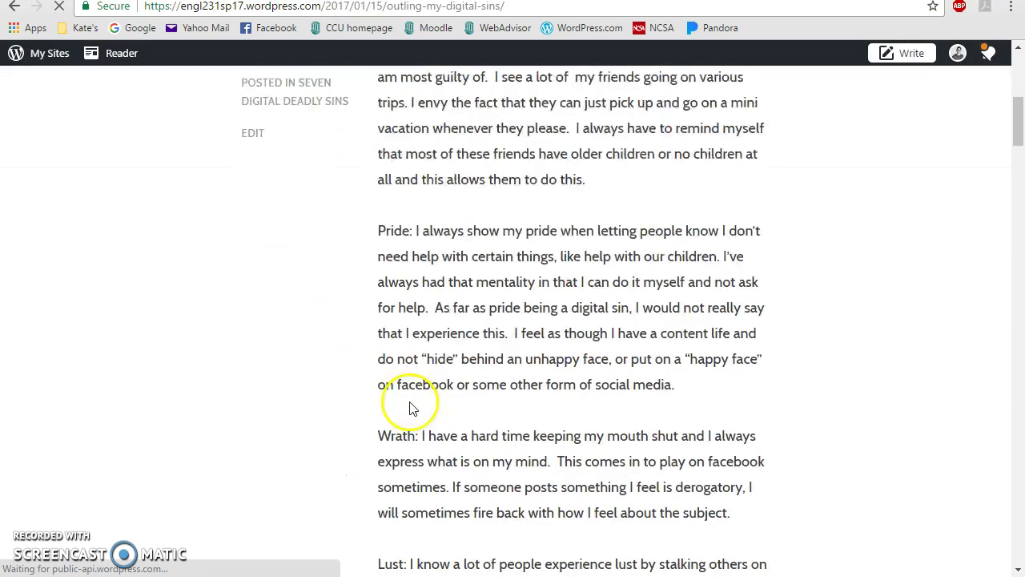
pyautogui.scroll(-2, 407, 366)
pyautogui.scroll(3, 627, 211)
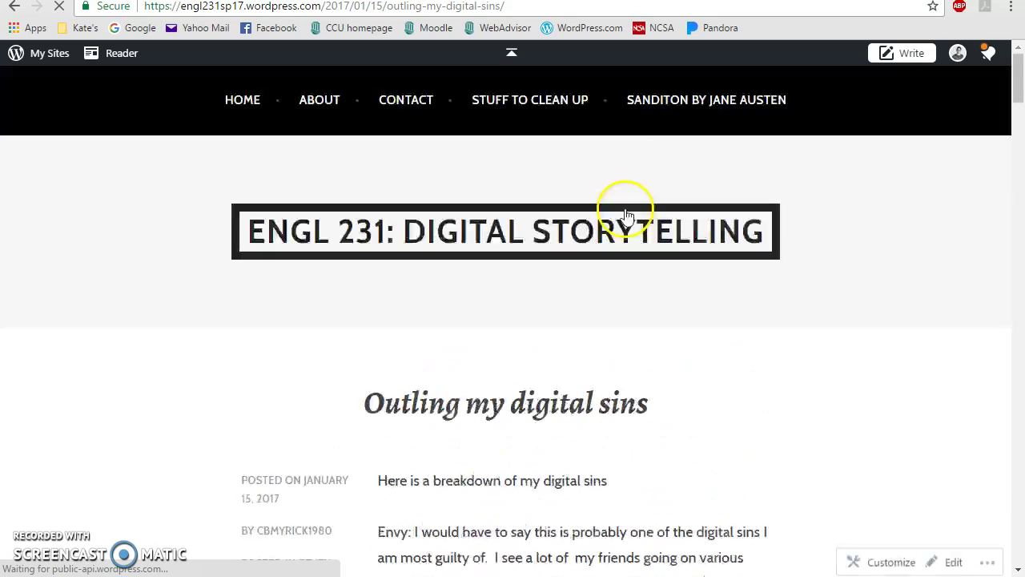
# Step: View the profile options in the account menu from the open post and close the menu
pyautogui.click(956, 53)
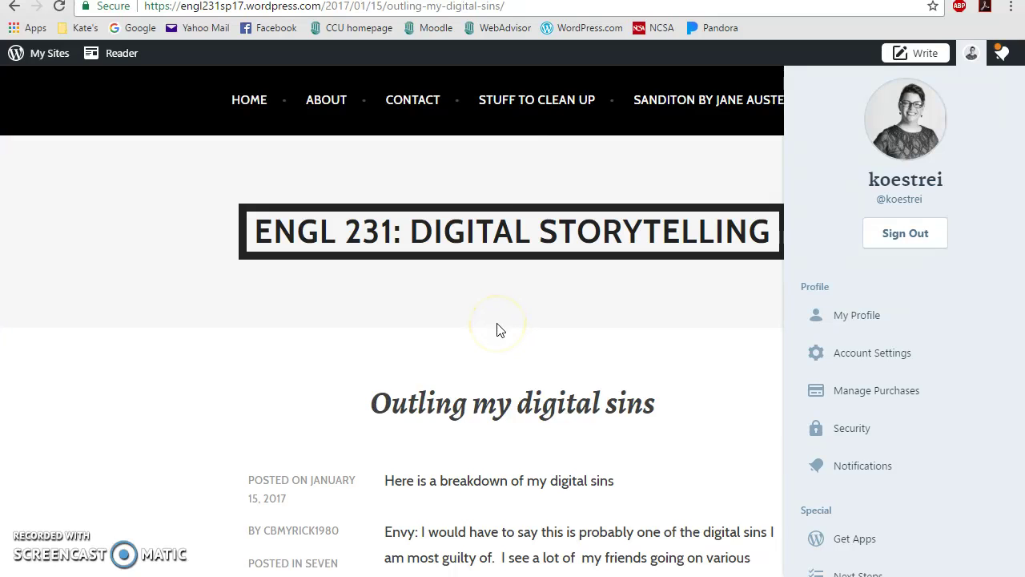
pyautogui.click(503, 104)
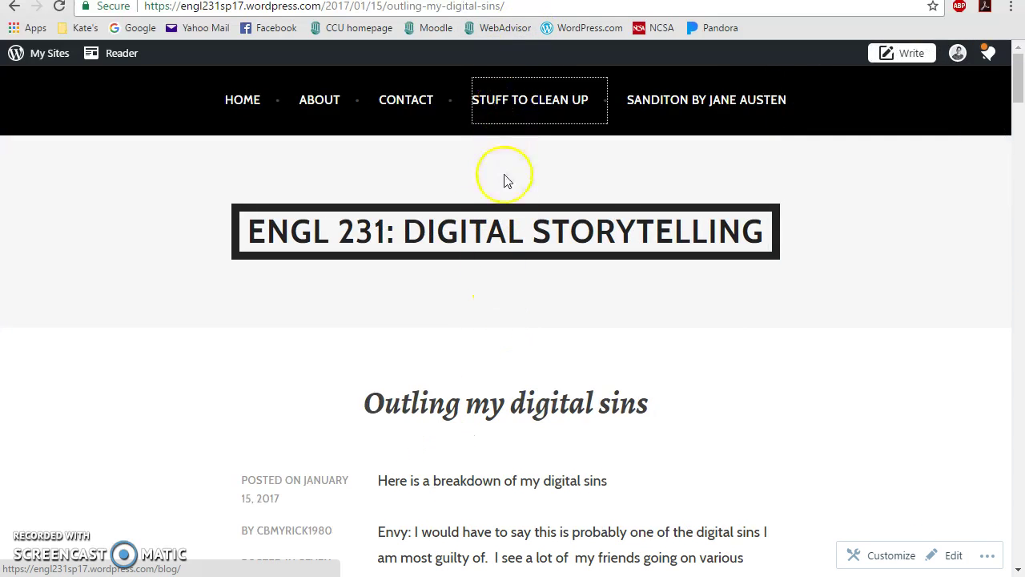
pyautogui.scroll(-1, 484, 385)
pyautogui.scroll(1, 485, 364)
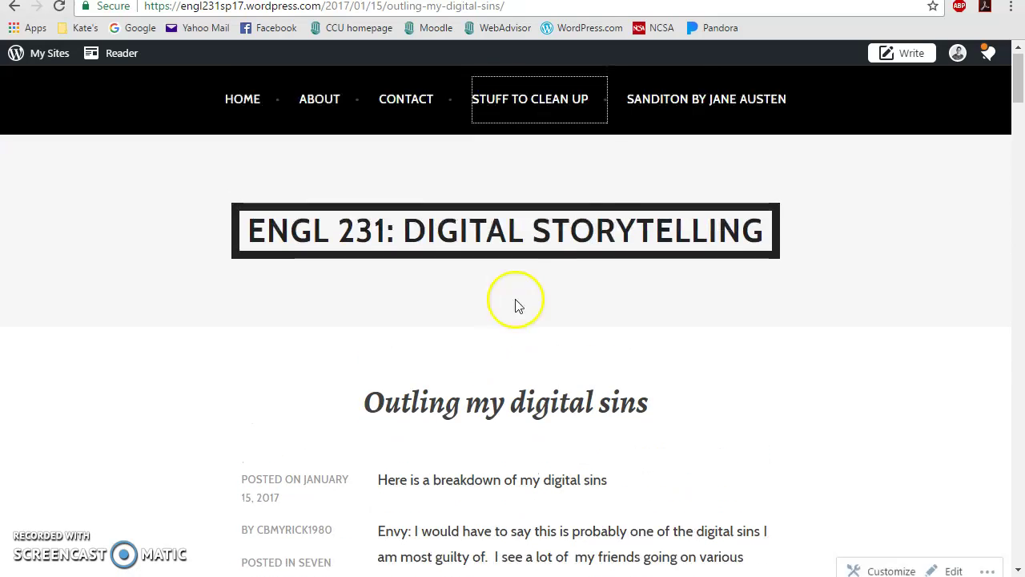
# Step: Open the Sanditon by Jane Austen page and look over its cover image and Project Gutenberg Australia header
pyautogui.click(665, 103)
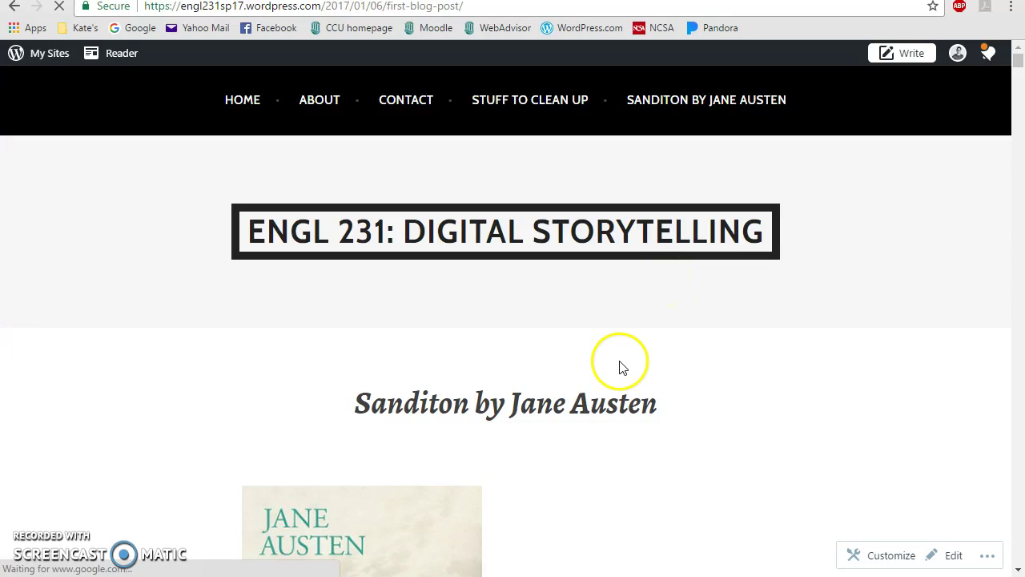
pyautogui.scroll(-5, 618, 367)
pyautogui.scroll(5, 616, 366)
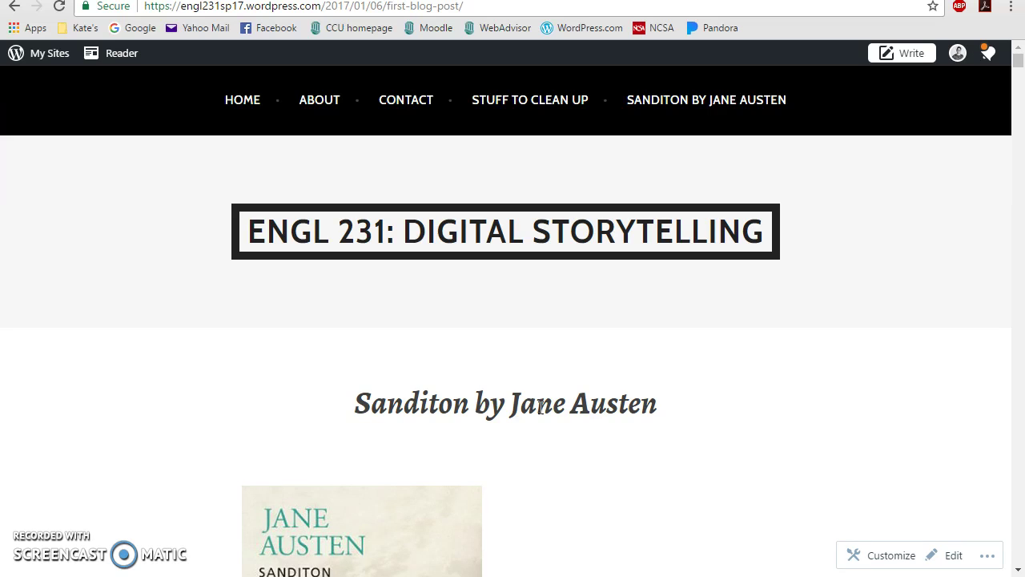
pyautogui.scroll(-15, 541, 407)
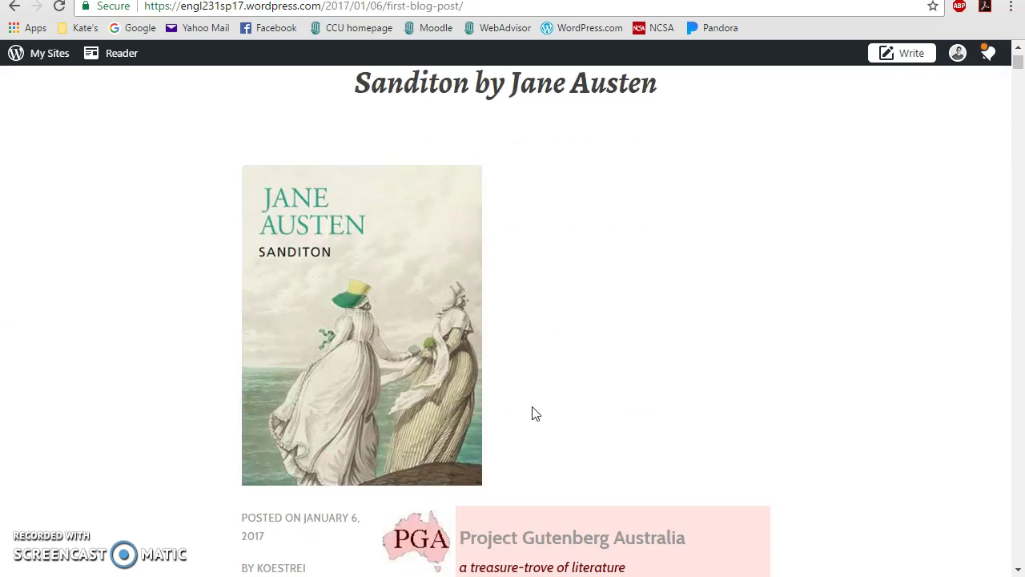
pyautogui.scroll(15, 527, 410)
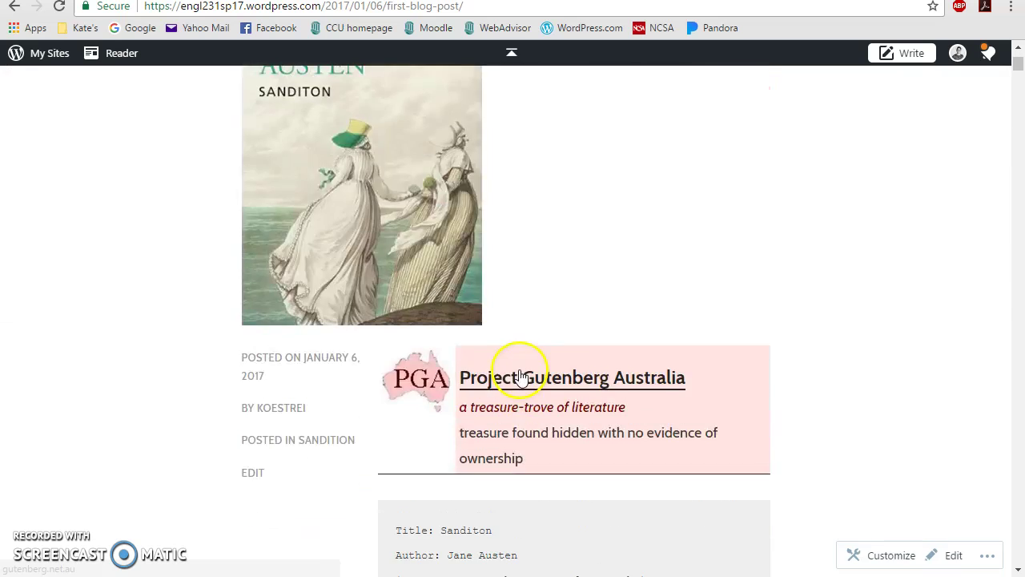
pyautogui.scroll(1, 521, 377)
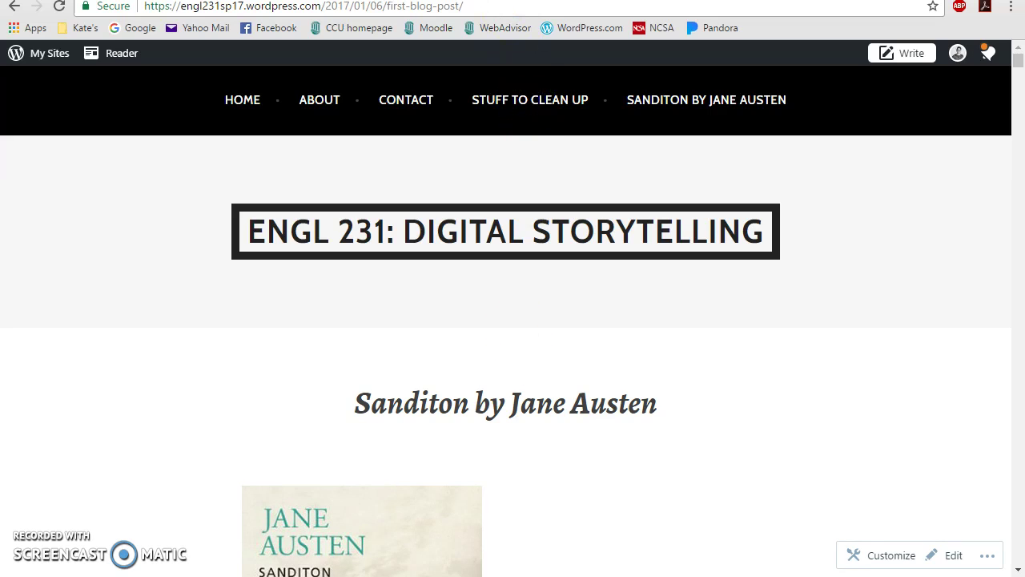
# Step: Examine the Caxton printing press engraving and the Hoe's six-cylinder printing press illustration in the other browser tabs
pyautogui.hotkey('ctrl', 'Tab')
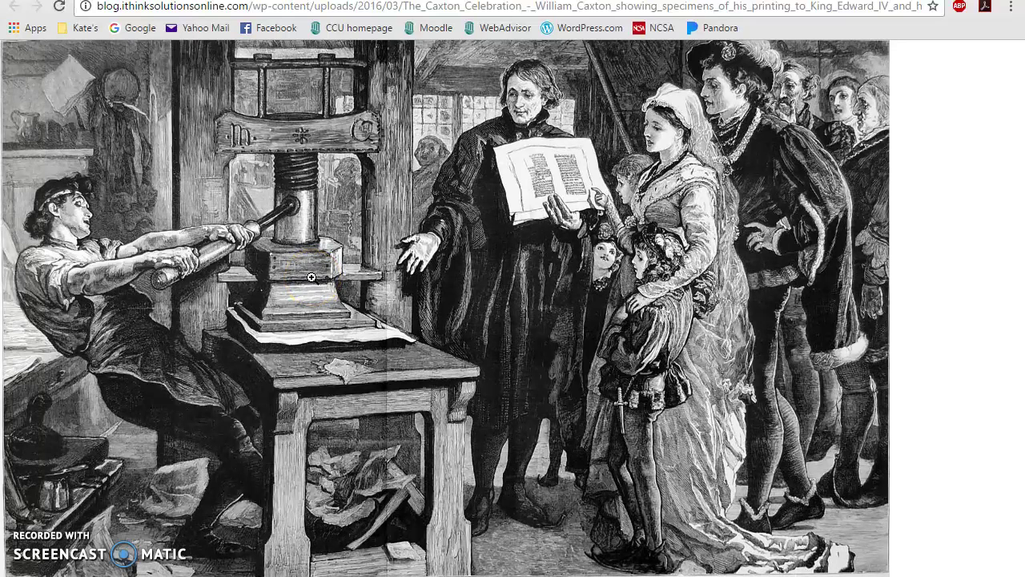
pyautogui.click(296, 351)
pyautogui.click(310, 327)
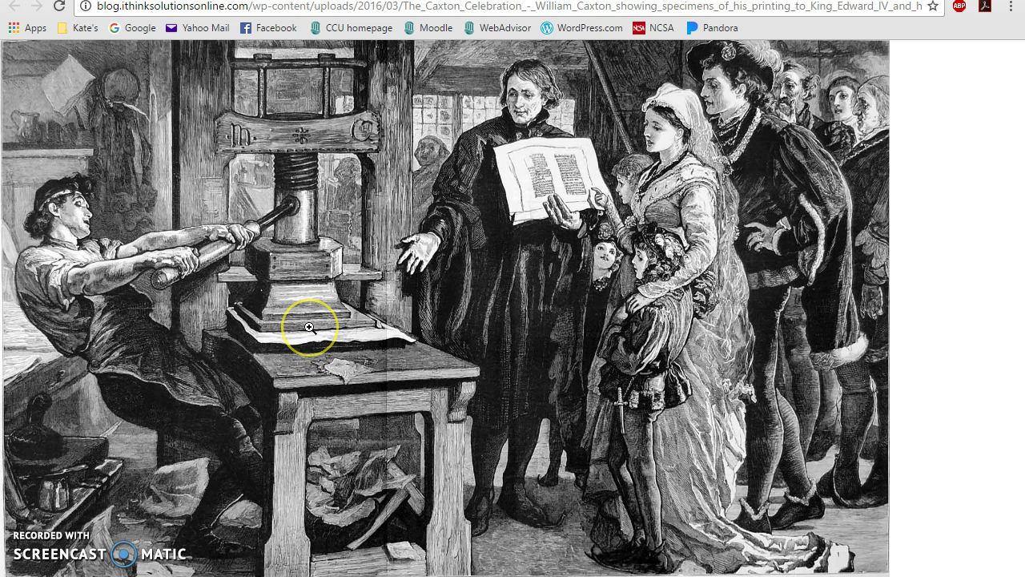
pyautogui.click(305, 342)
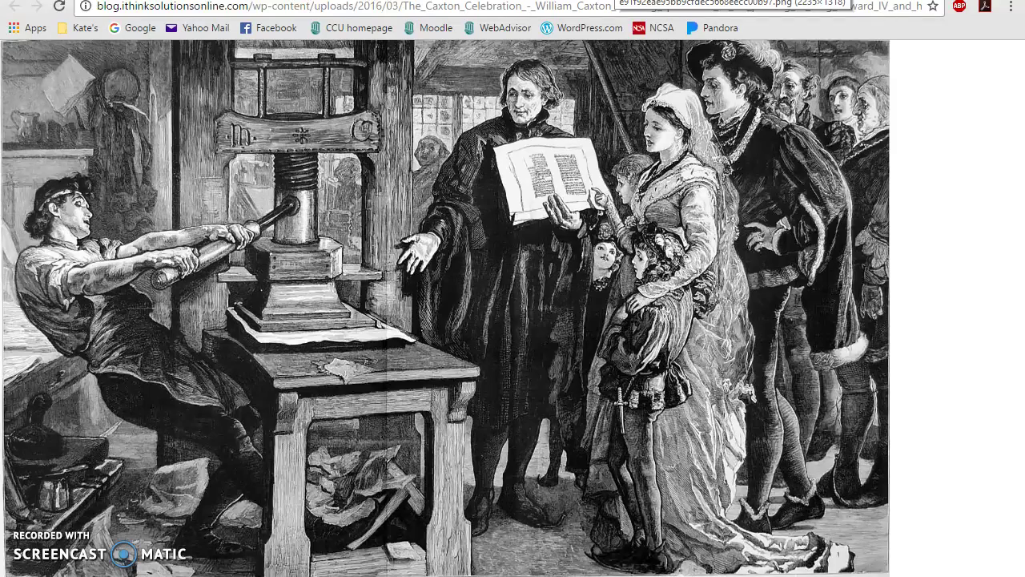
pyautogui.hotkey('ctrl', 'Tab')
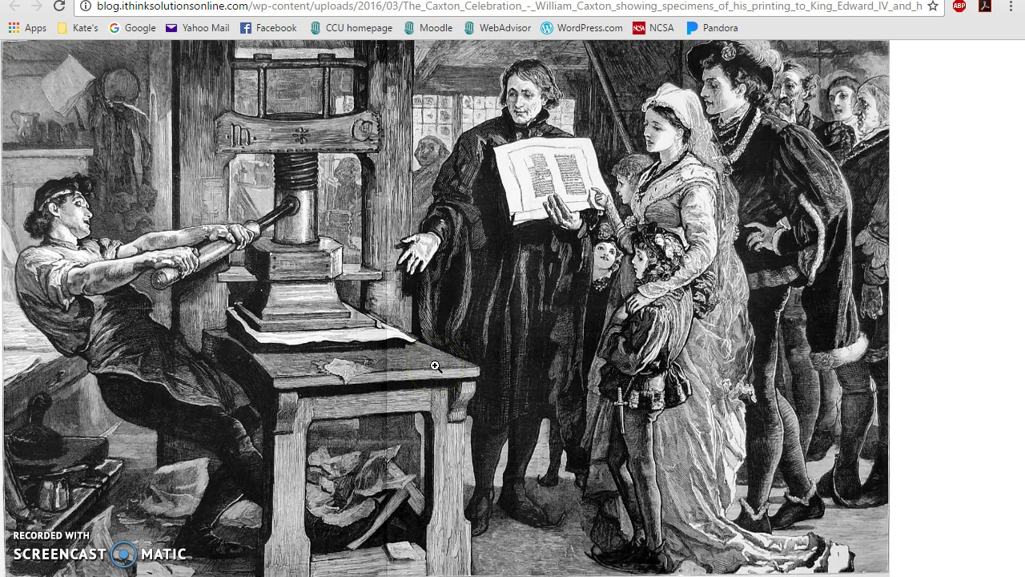
pyautogui.click(590, 2)
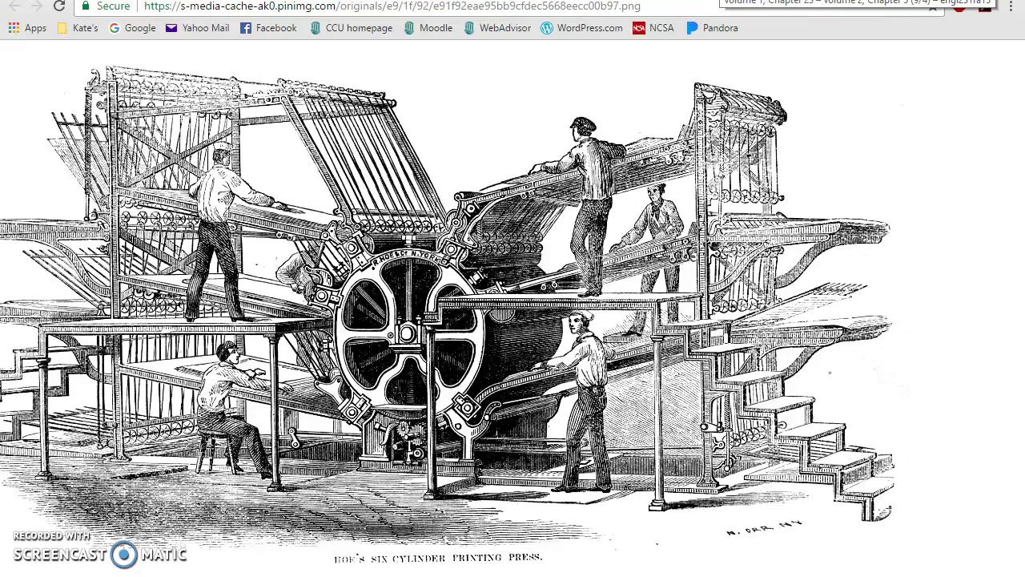
# Step: Return to the class site and examine the introduction to the novel on the Sanditon by Jane Austen page
pyautogui.hotkey('ctrl', 'Tab')
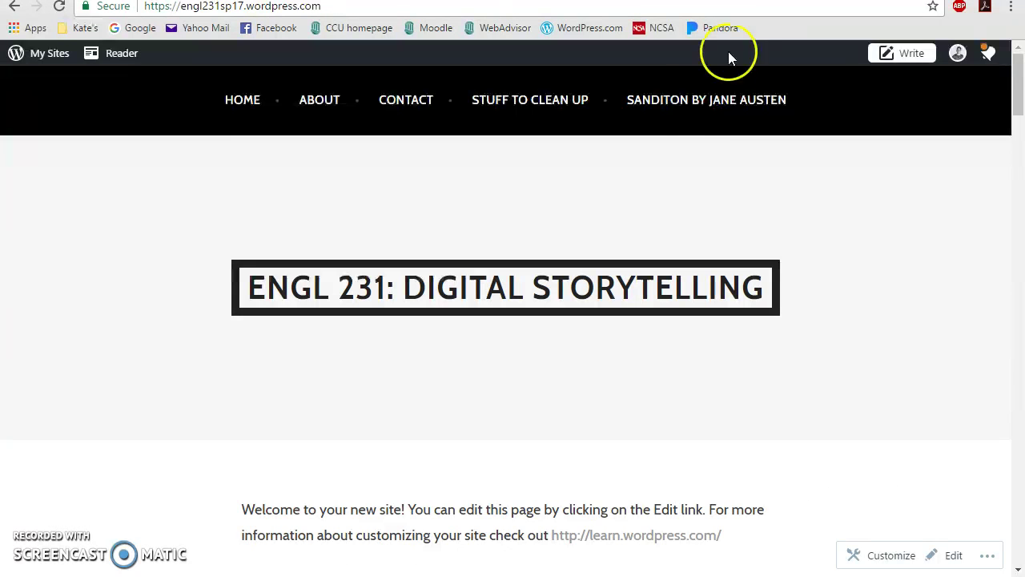
pyautogui.click(699, 106)
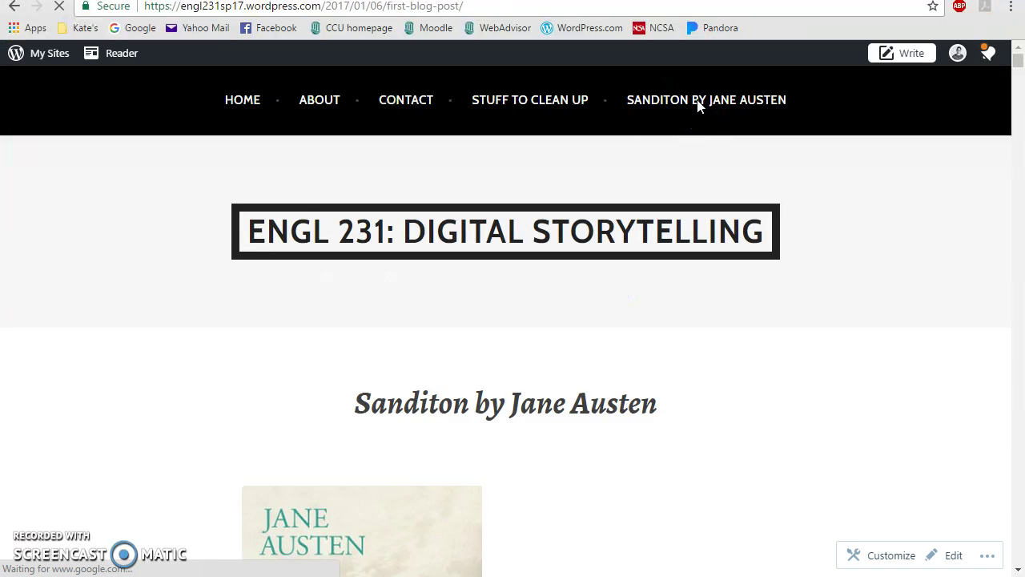
pyautogui.click(595, 435)
pyautogui.scroll(-2, 595, 435)
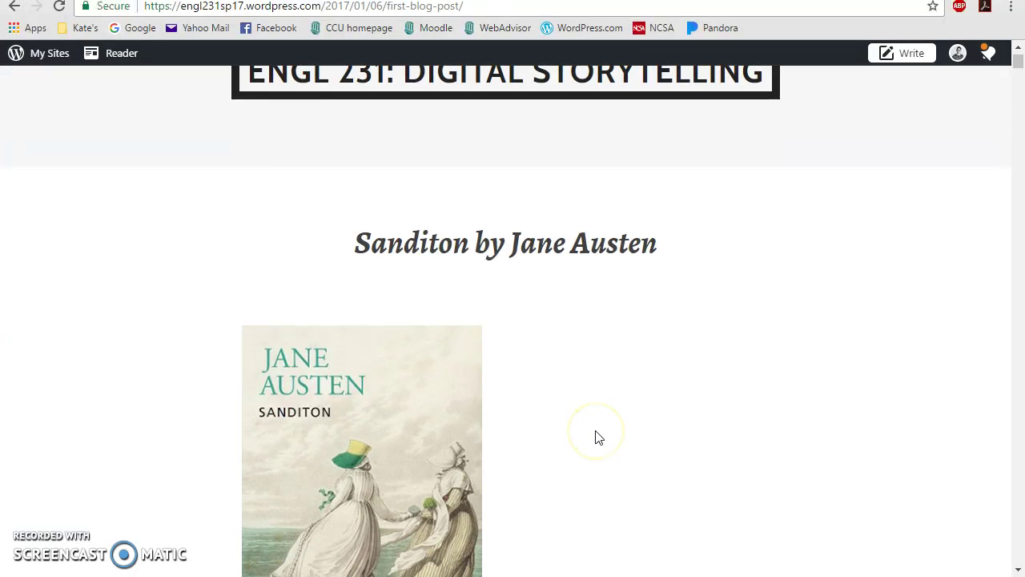
pyautogui.scroll(-8, 595, 438)
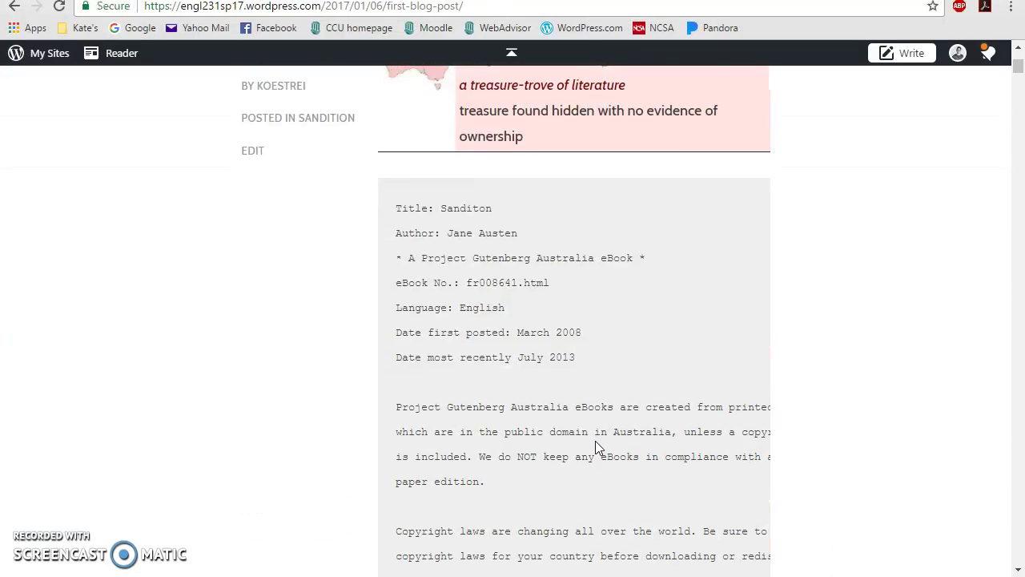
pyautogui.scroll(-7, 595, 447)
pyautogui.click(590, 478)
pyautogui.click(533, 441)
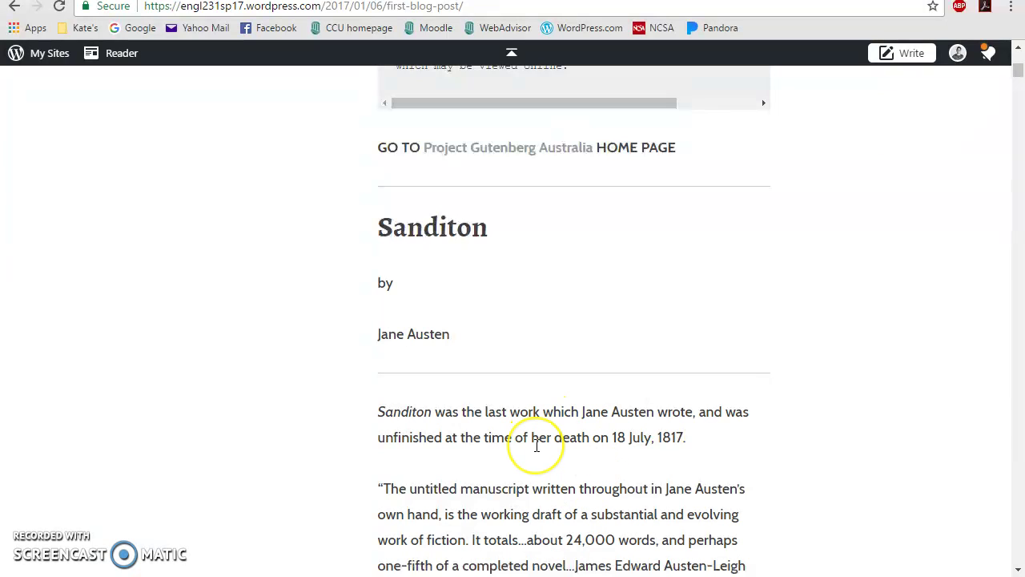
pyautogui.click(590, 455)
pyautogui.click(630, 434)
pyautogui.click(534, 467)
pyautogui.click(665, 42)
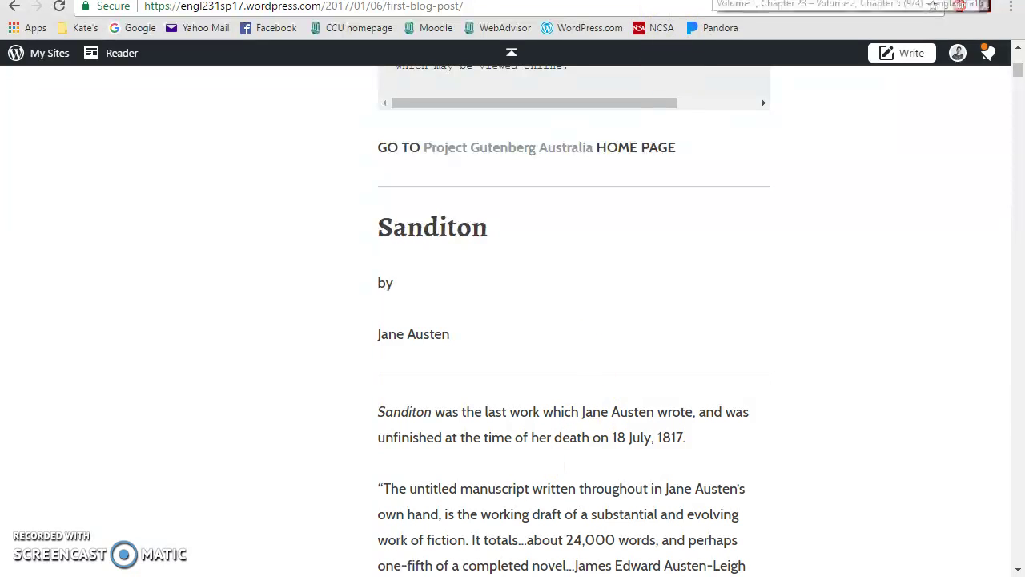
# Step: Switch to the engl231fa15 class site and look over its navigation entries, including the Pride and Prejudice Hypertext chapter list
pyautogui.click(710, 5)
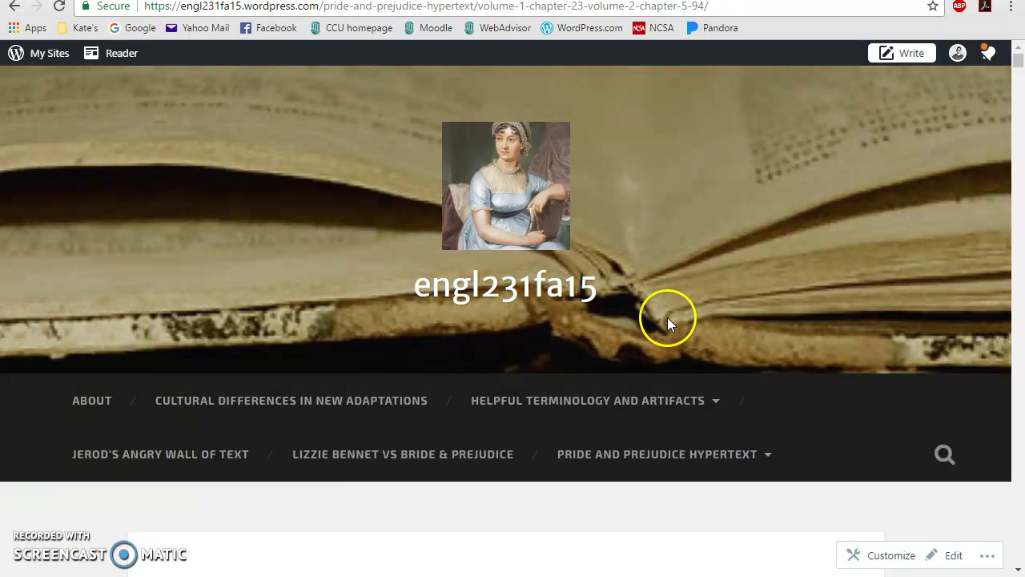
pyautogui.scroll(-1, 667, 320)
pyautogui.moveTo(724, 376)
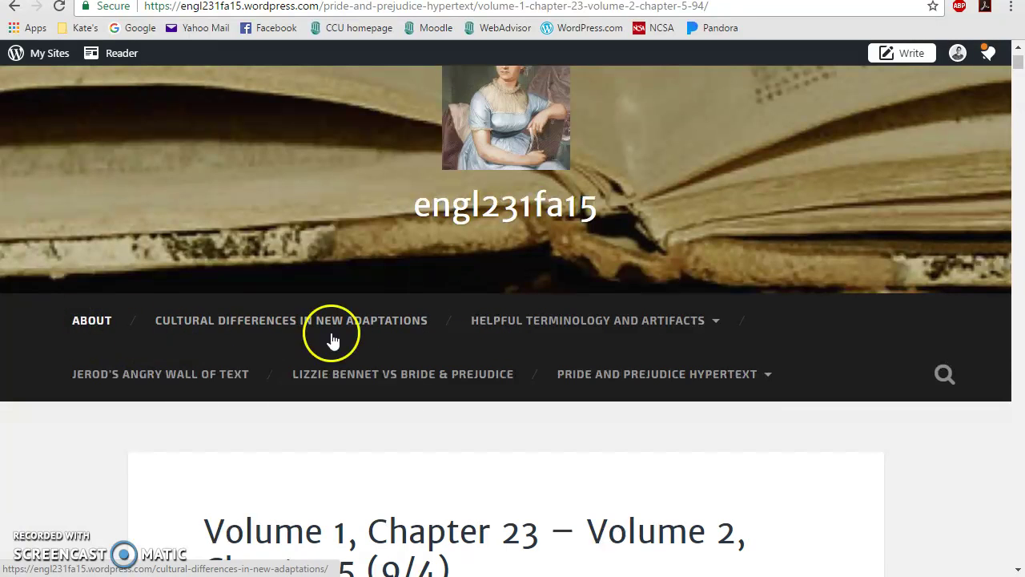
pyautogui.moveTo(522, 329)
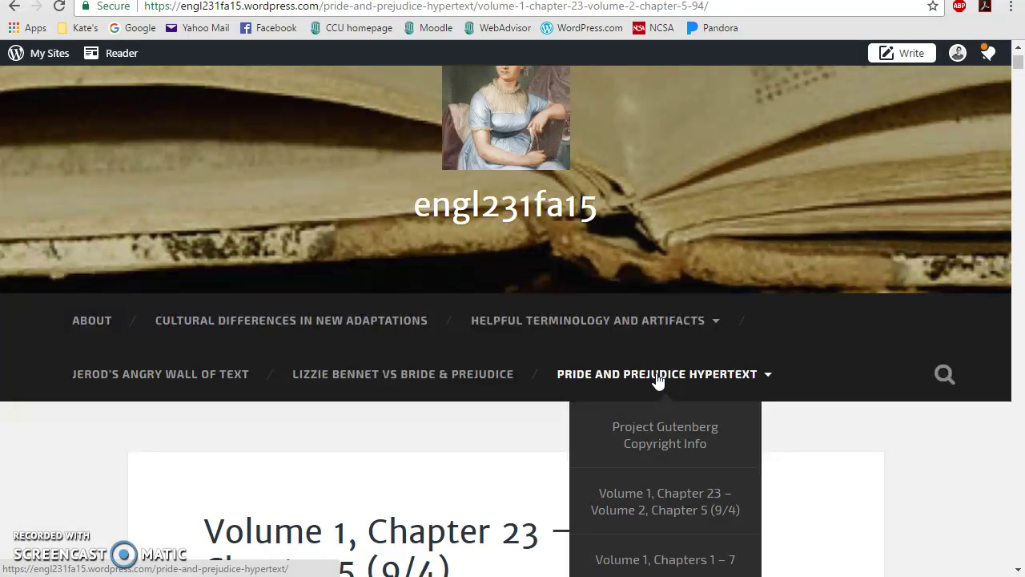
pyautogui.click(656, 377)
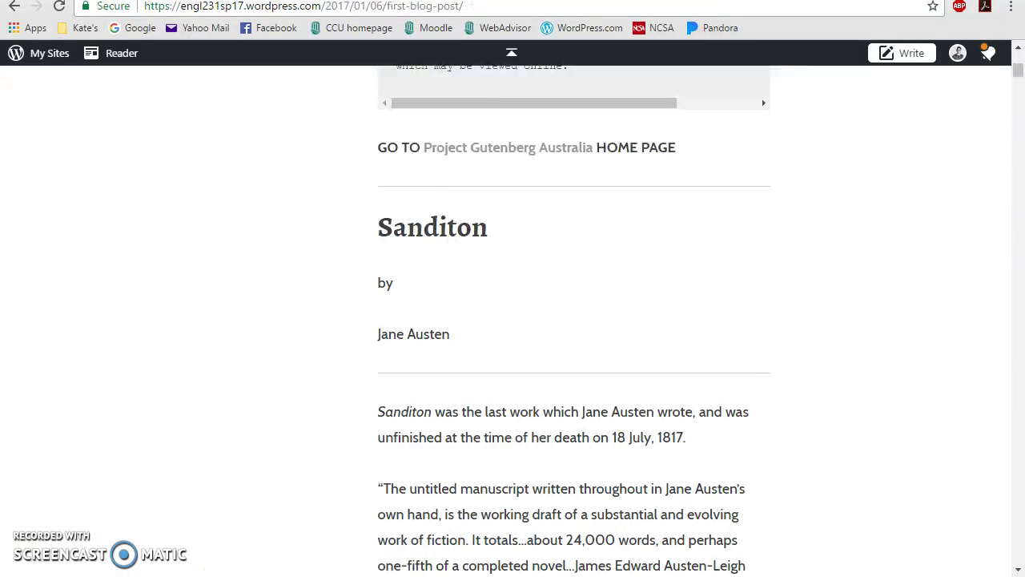
# Step: Return to the ENGL 231: Digital Storytelling site and look over its Stuff to Clean Up and Sanditon by Jane Austen navigation entries
pyautogui.scroll(15, 636, 206)
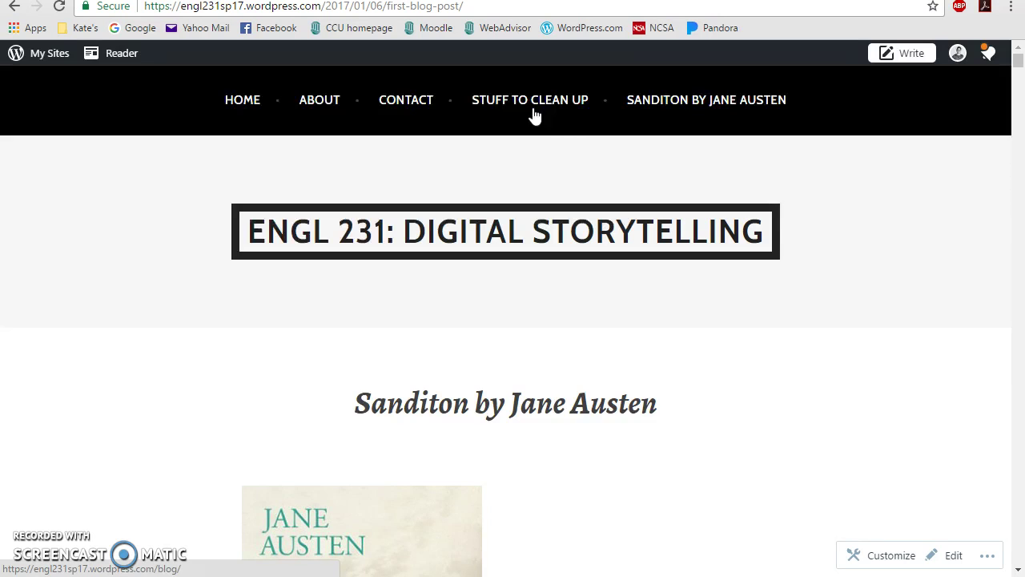
pyautogui.click(675, 102)
pyautogui.click(555, 108)
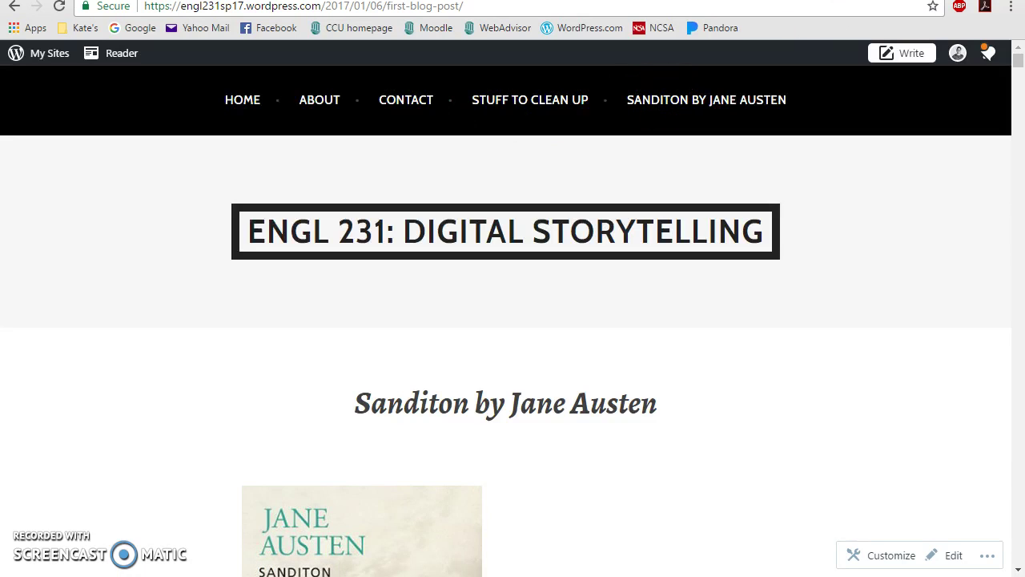
# Step: Open moodle.coastal.edu in a new browser tab and enter the ENGL231-D4-D5-HD4-HD5 Film New Media and Culture SP17 course
pyautogui.hotkey('ctrl', 't')
pyautogui.click(558, 8)
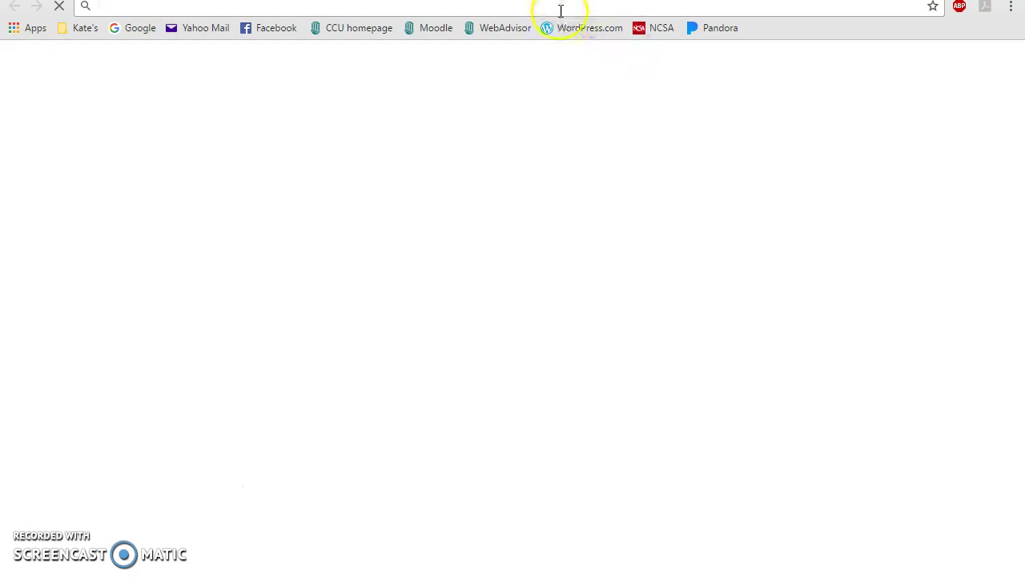
pyautogui.write('moodle.coastal.edu')
pyautogui.press('Return')
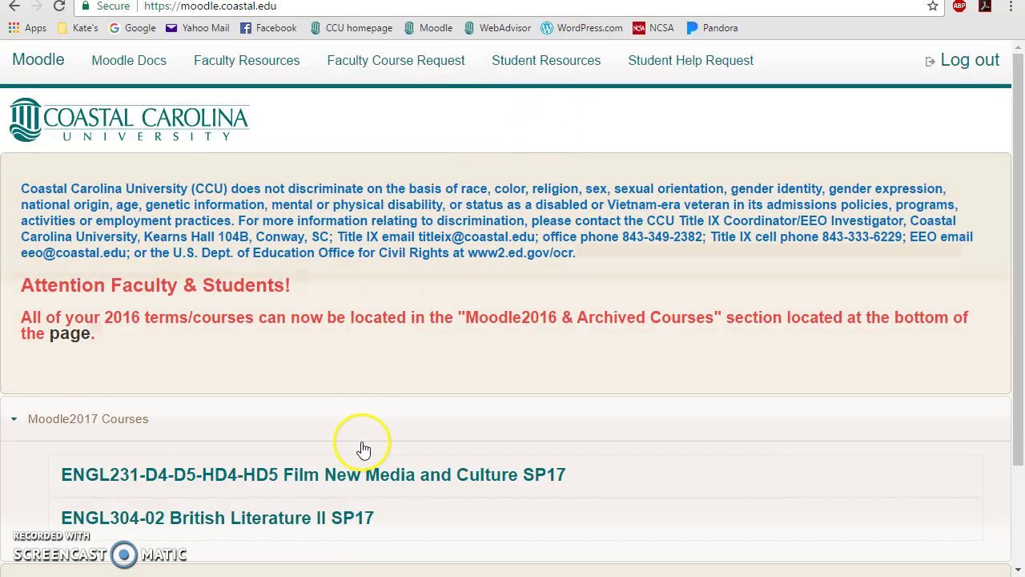
pyautogui.click(358, 478)
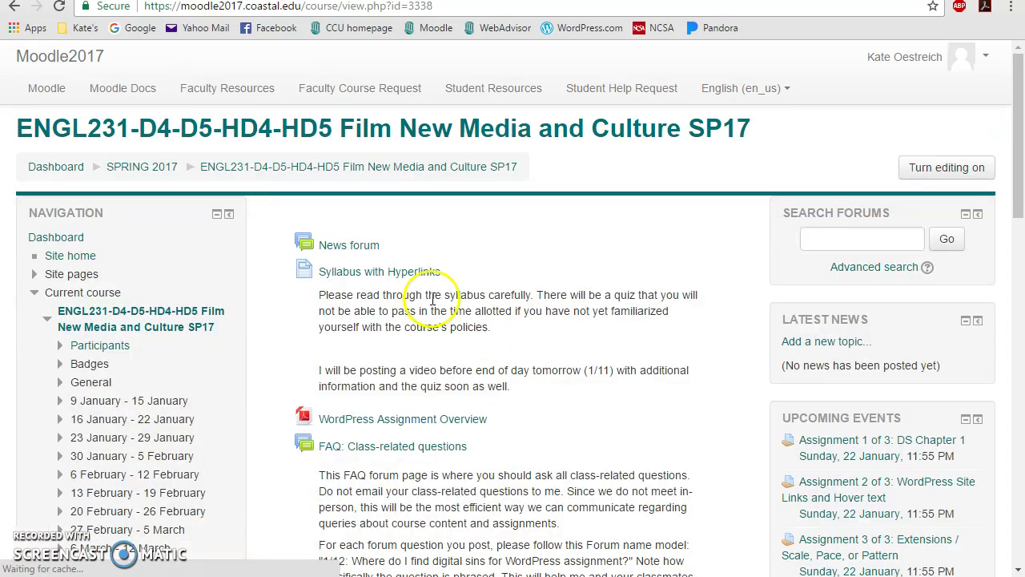
# Step: Open Syllabus with Hyperlinks, examine the weekly schedule's WordPress tasks from 1/9 through 2/12, and return to the course page
pyautogui.click(383, 272)
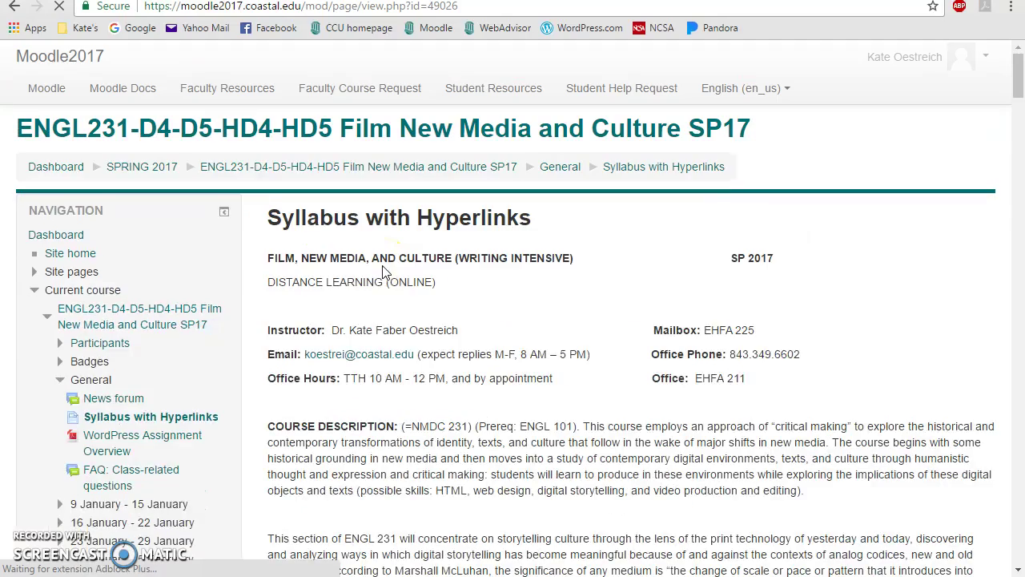
pyautogui.scroll(-3, 492, 383)
pyautogui.scroll(-20, 492, 383)
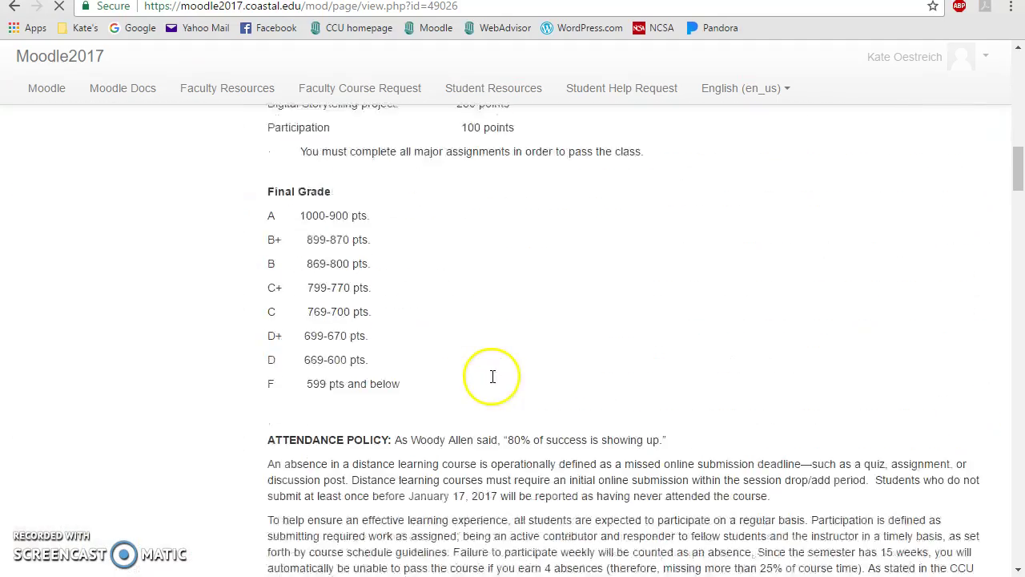
pyautogui.scroll(-4, 489, 387)
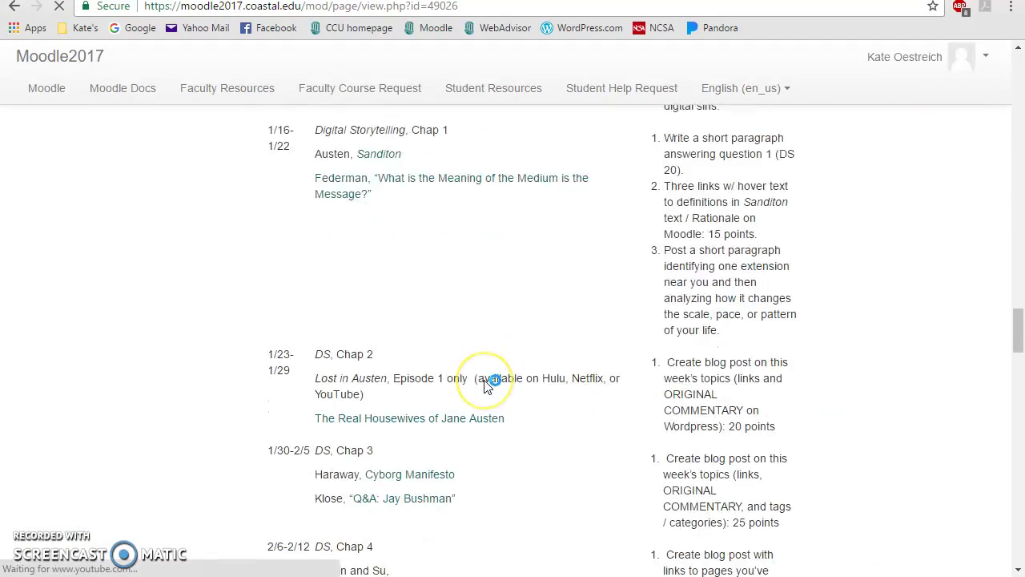
pyautogui.scroll(-1, 641, 346)
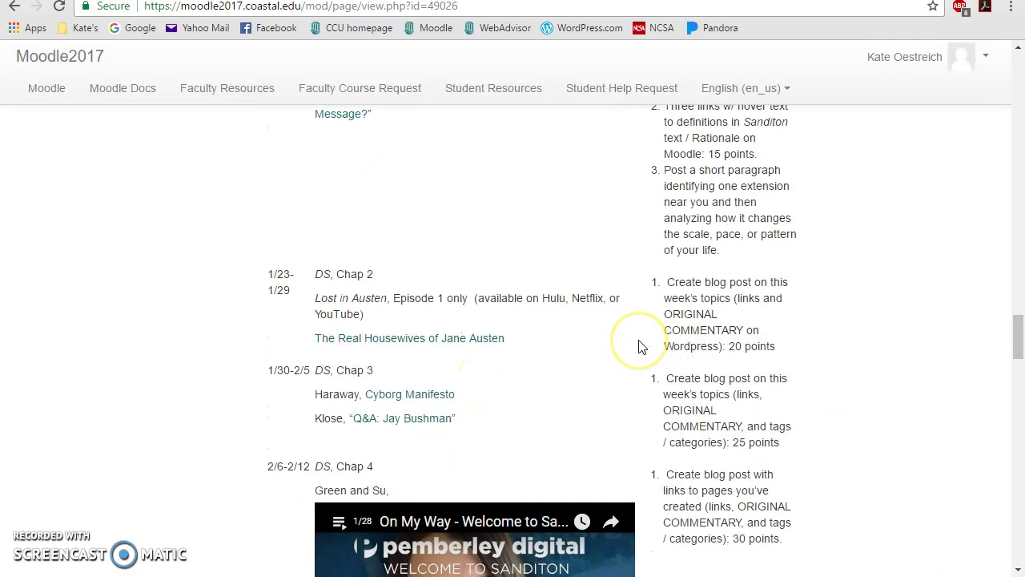
pyautogui.click(677, 320)
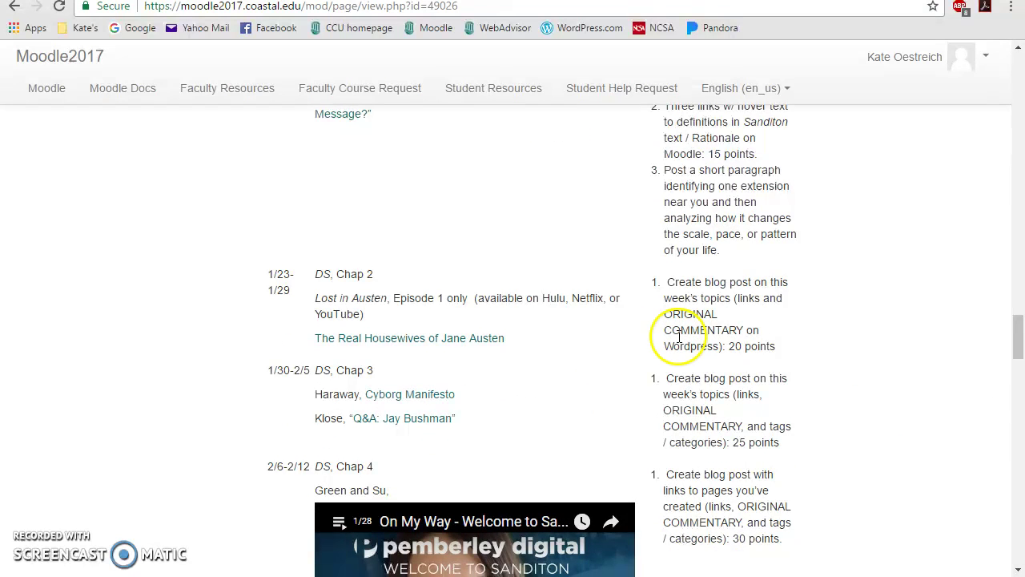
pyautogui.scroll(-2, 668, 385)
pyautogui.scroll(2, 671, 342)
pyautogui.scroll(3, 674, 340)
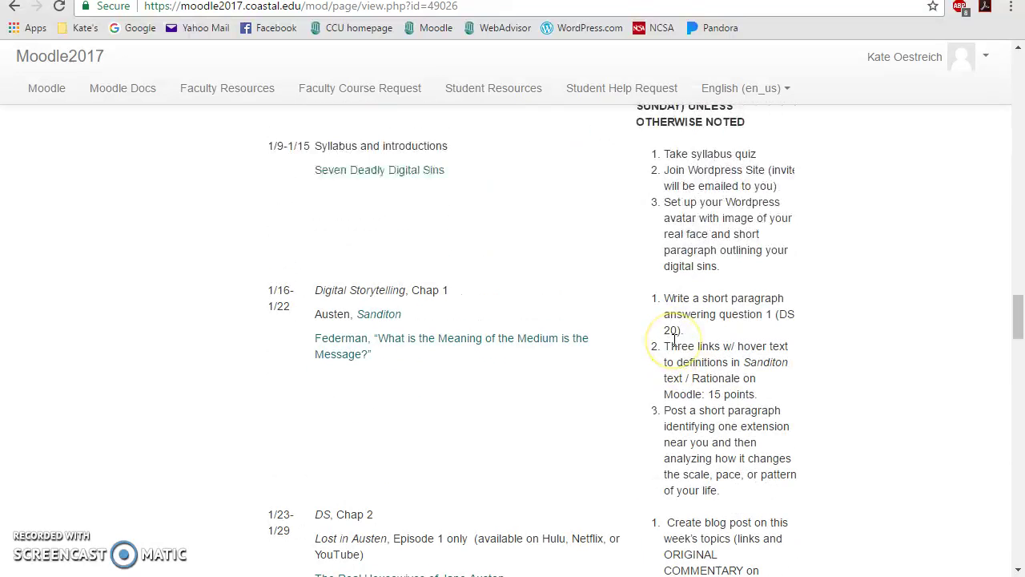
pyautogui.click(663, 352)
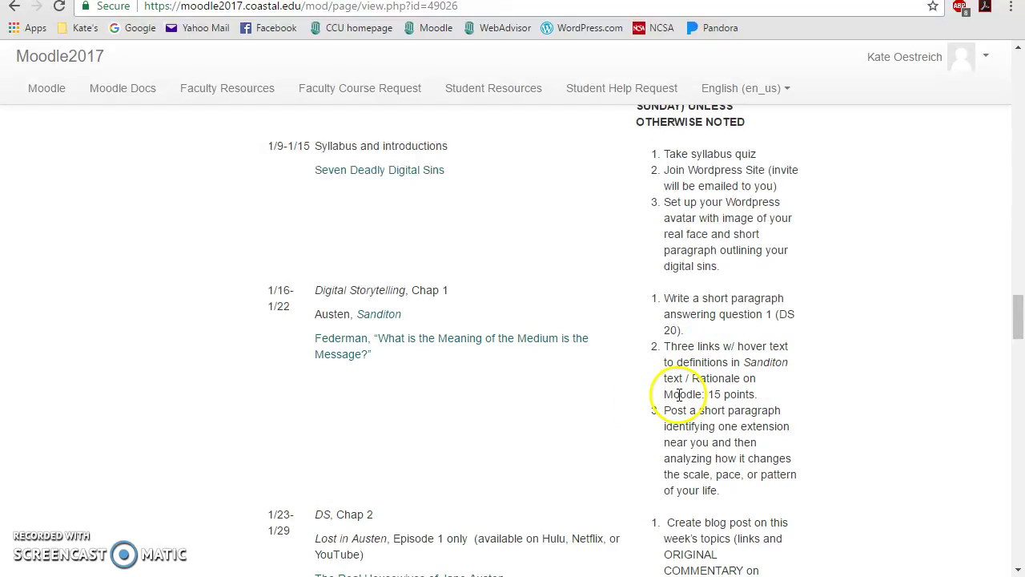
pyautogui.scroll(20, 679, 394)
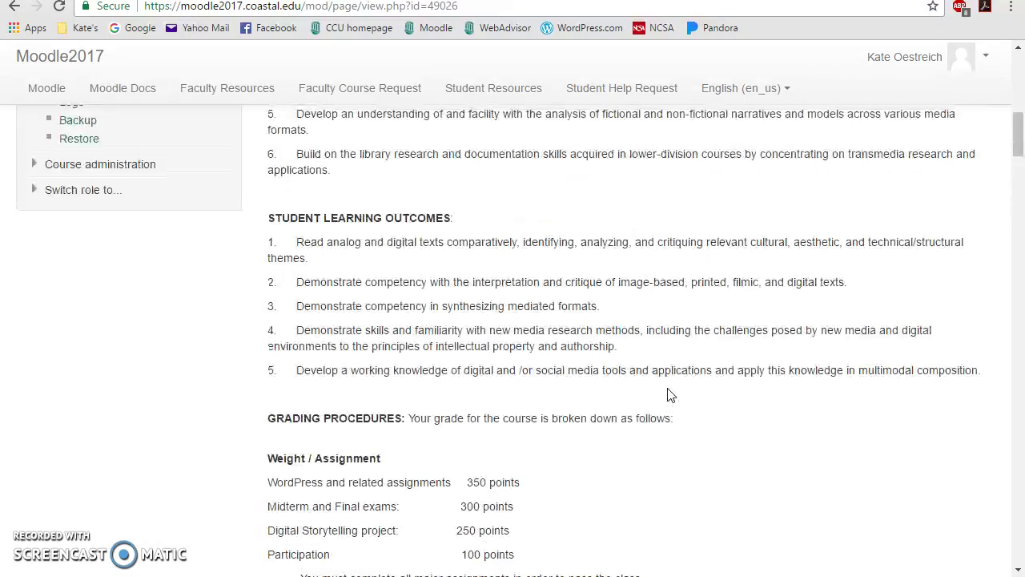
pyautogui.scroll(10, 671, 395)
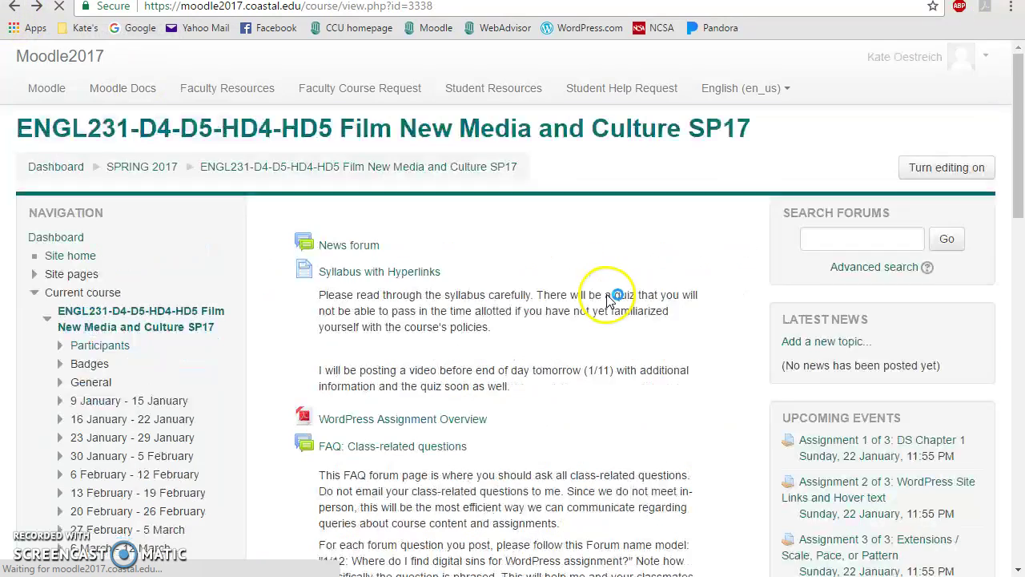
# Step: Open the WordPress Assignment Overview PDF, widen its window, and enlarge the document for reading
pyautogui.scroll(-1, 408, 317)
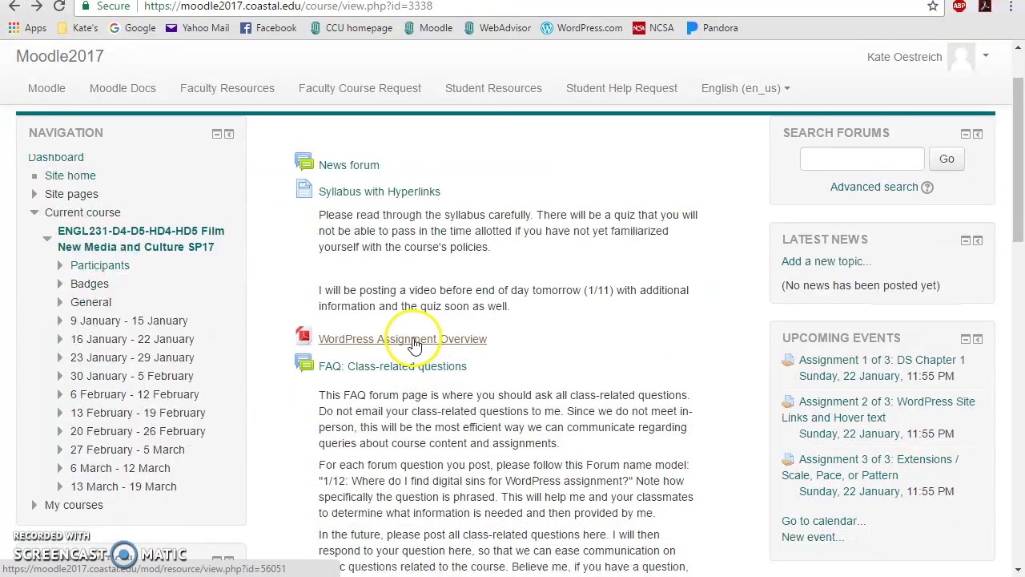
pyautogui.click(415, 340)
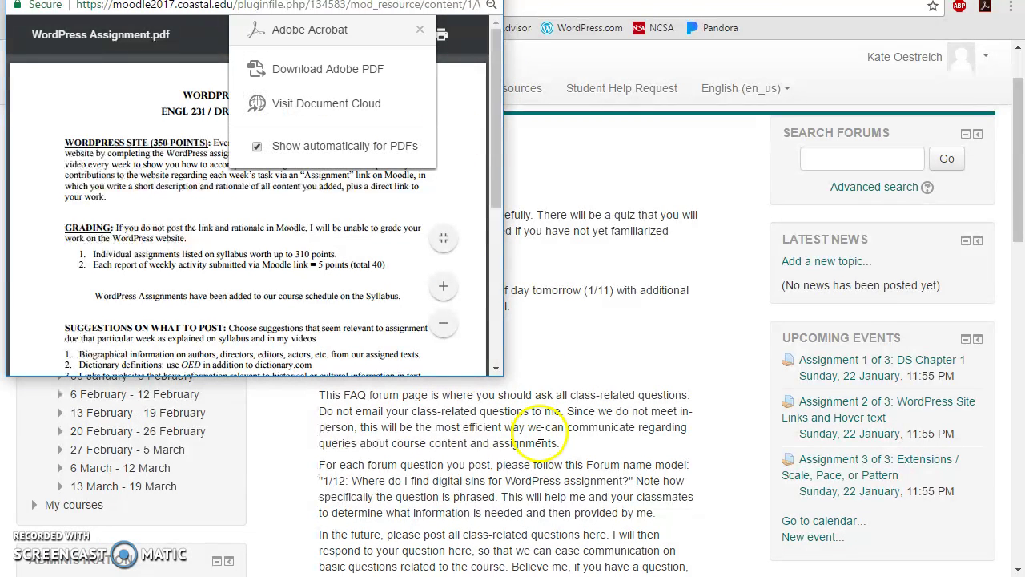
pyautogui.moveTo(503, 367); pyautogui.dragTo(890, 449)
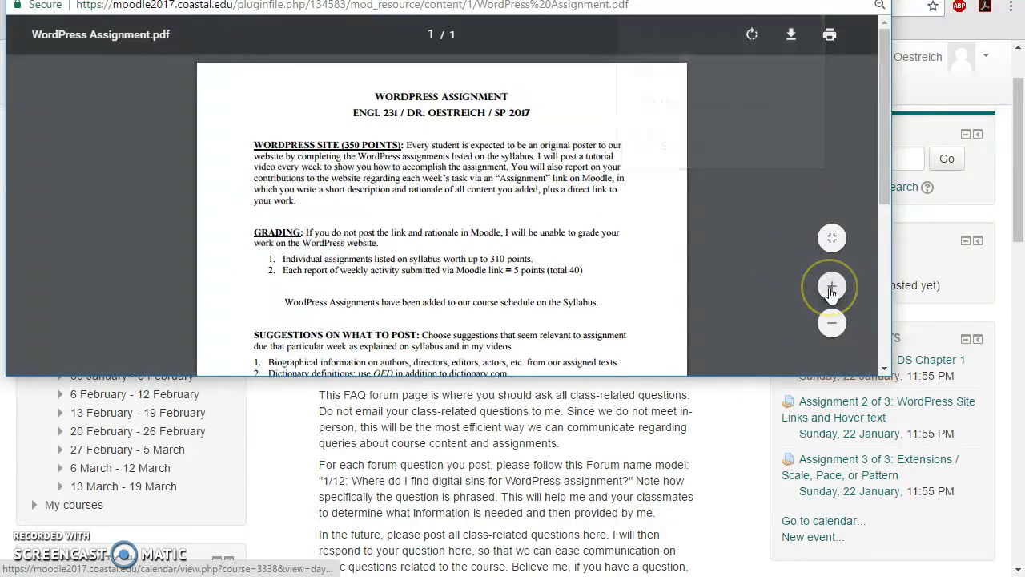
pyautogui.click(831, 287)
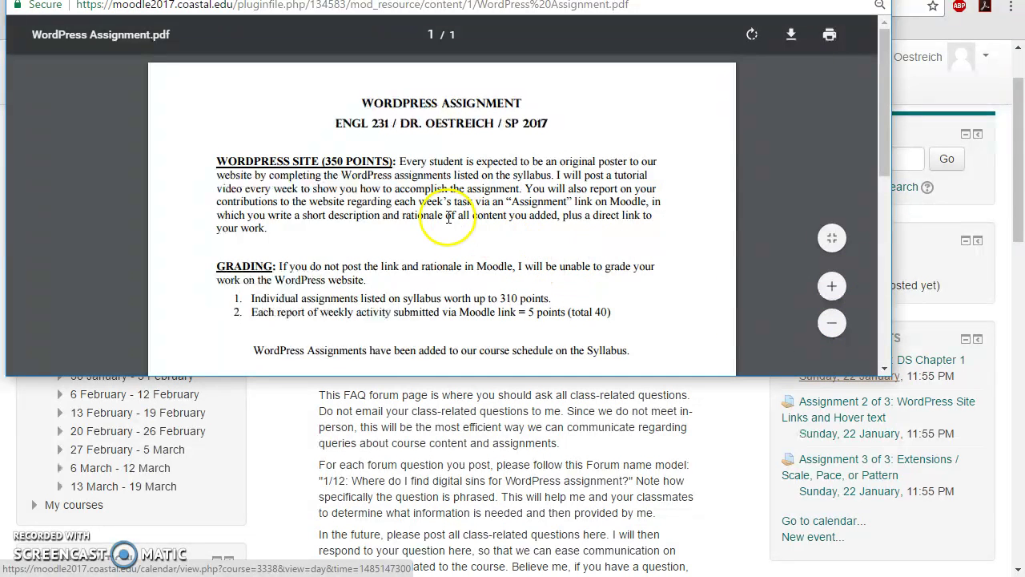
# Step: Highlight the Moodle reporting requirement and the two grading items in the WordPress Assignment PDF, and close its window
pyautogui.moveTo(525, 188); pyautogui.dragTo(559, 252)
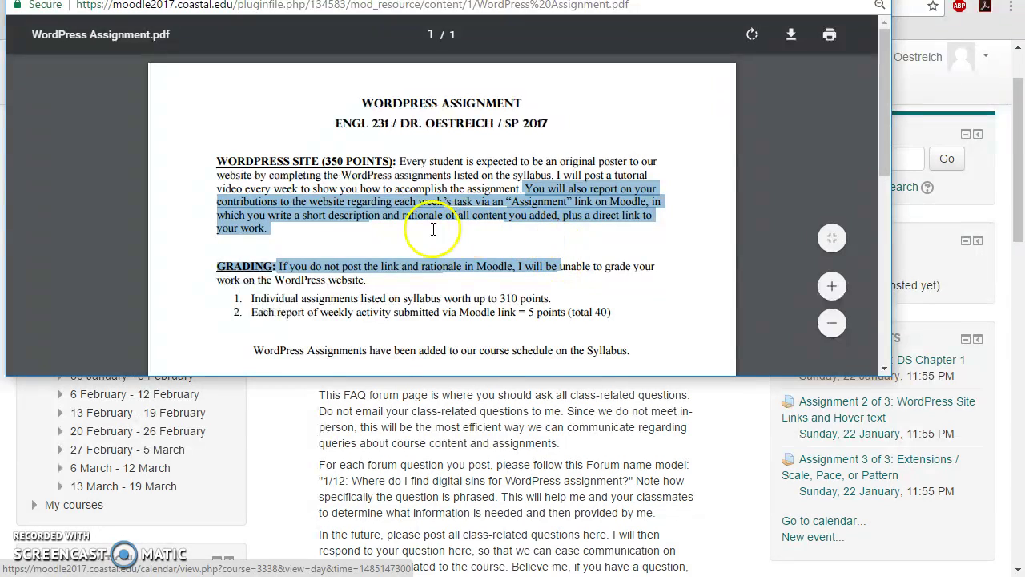
pyautogui.click(288, 242)
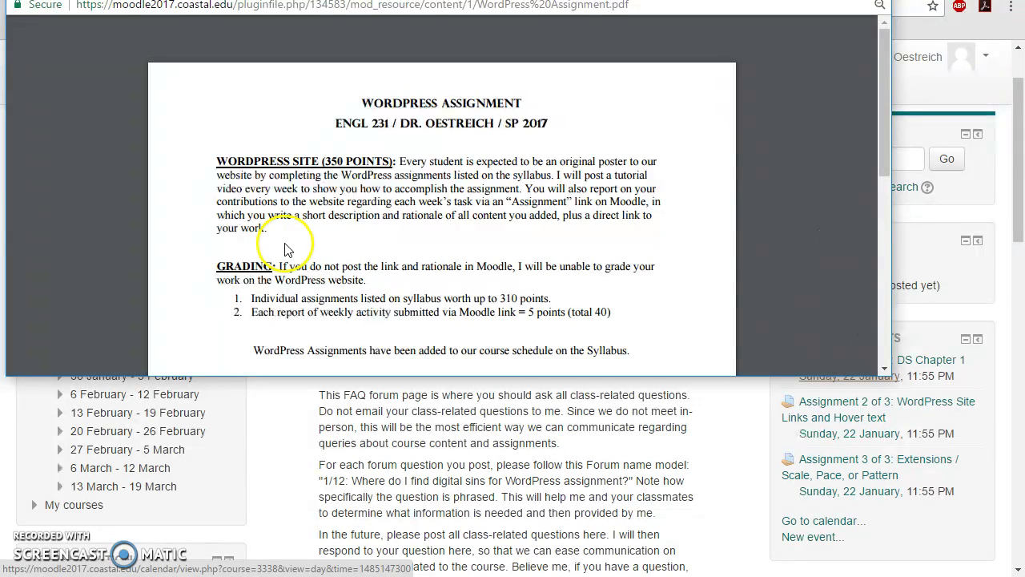
pyautogui.scroll(-1, 276, 245)
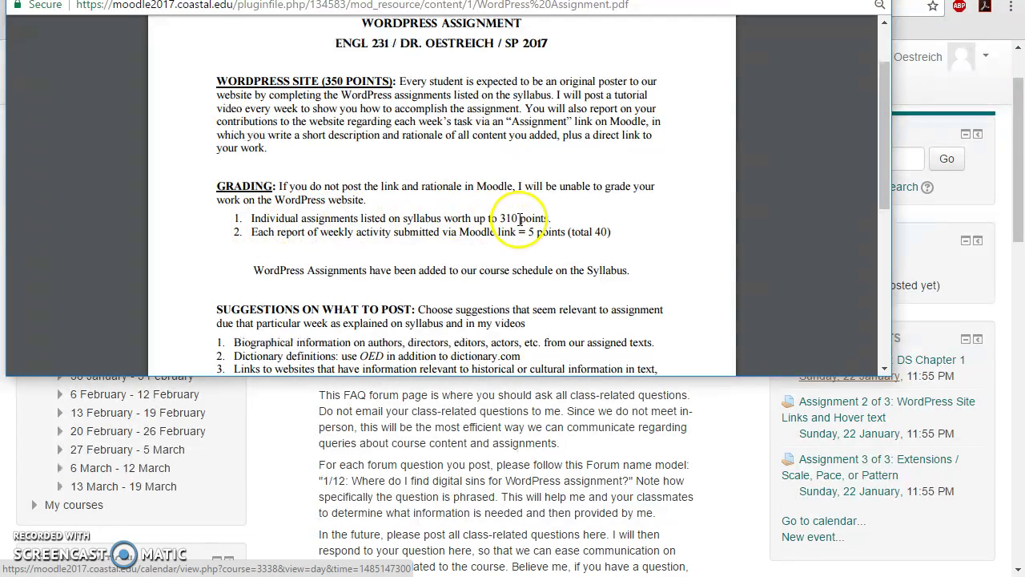
pyautogui.moveTo(550, 219); pyautogui.dragTo(230, 223)
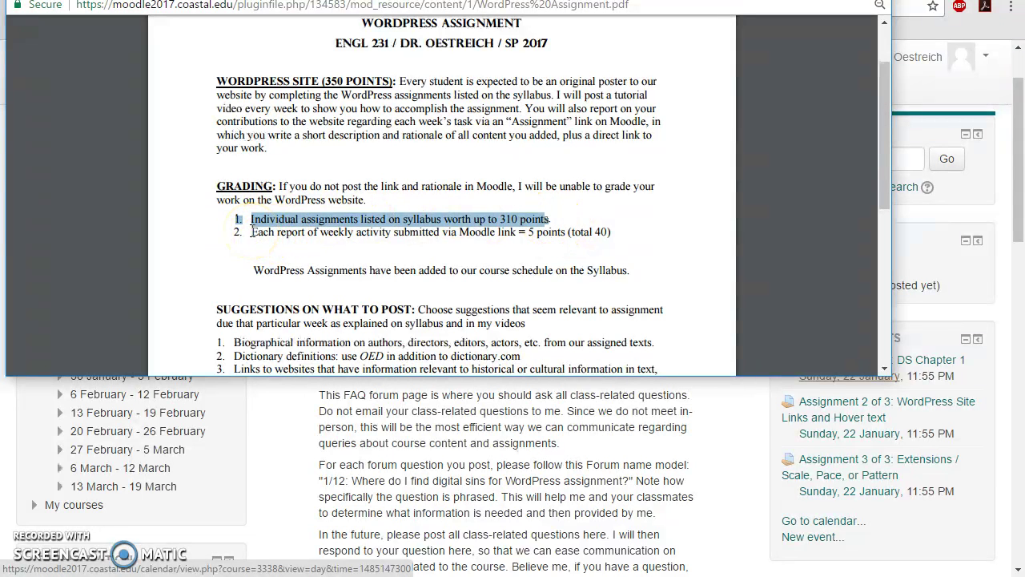
pyautogui.click(252, 231)
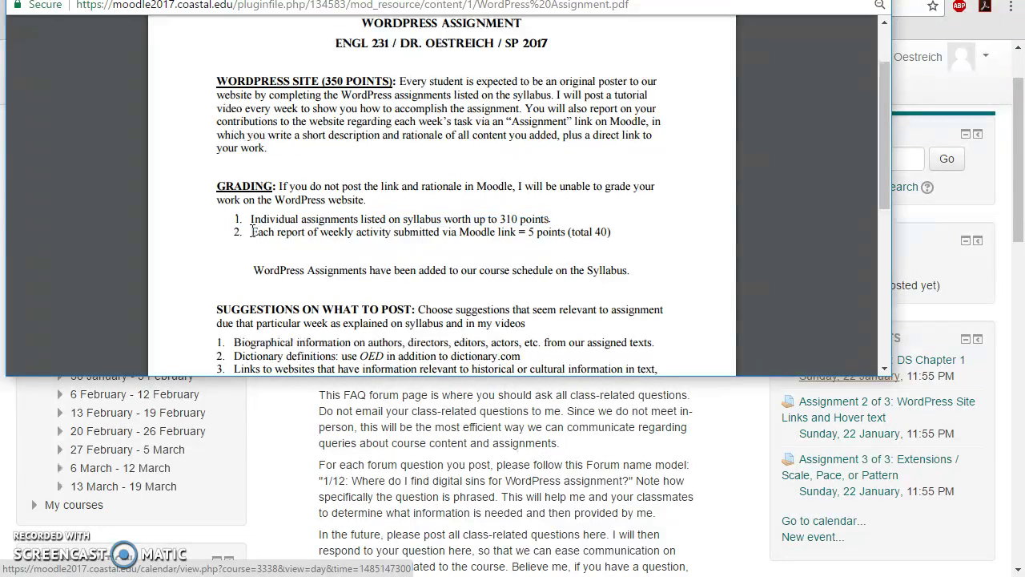
pyautogui.moveTo(252, 231); pyautogui.dragTo(633, 233)
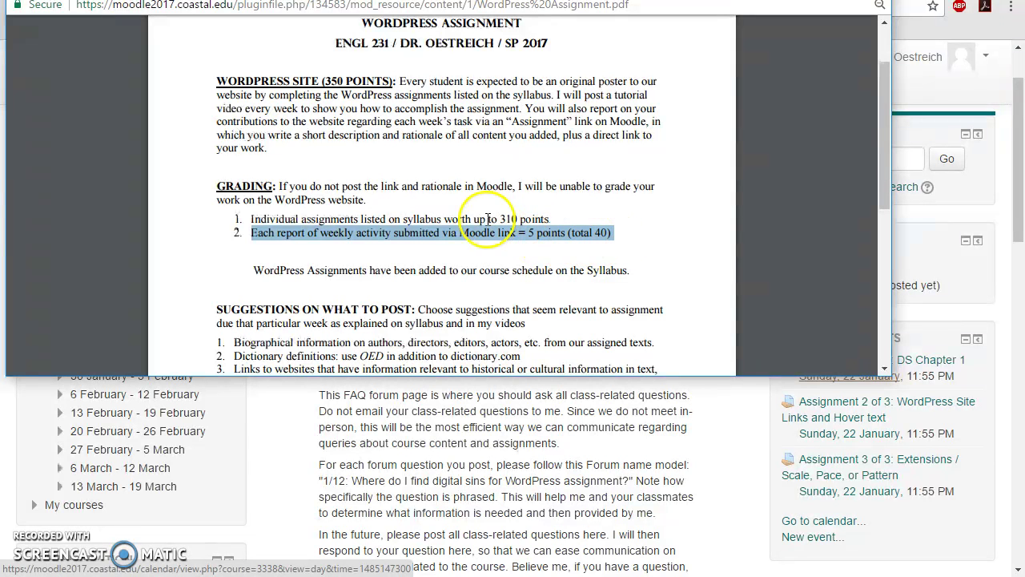
pyautogui.click(578, 241)
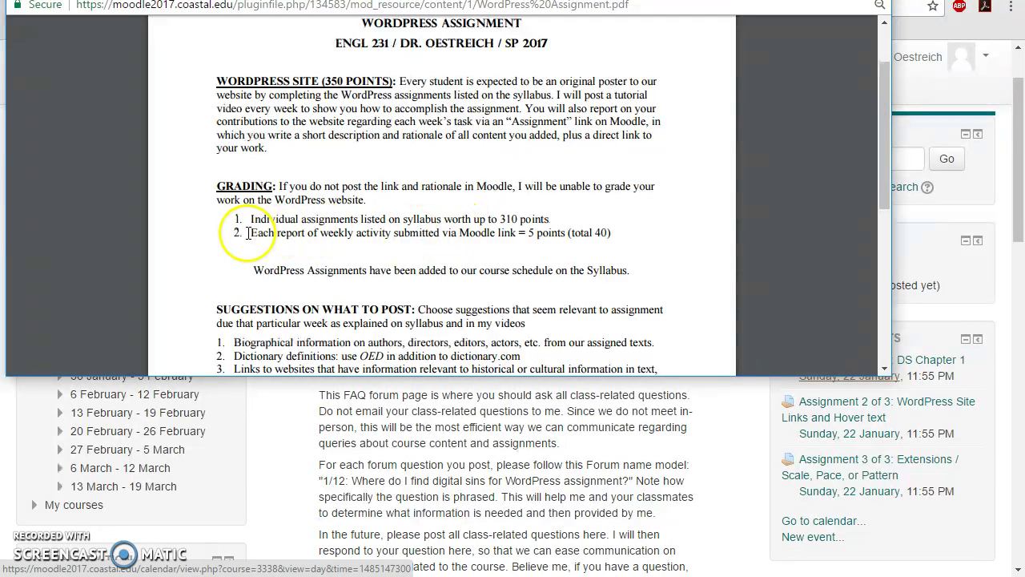
pyautogui.moveTo(251, 232); pyautogui.dragTo(610, 232)
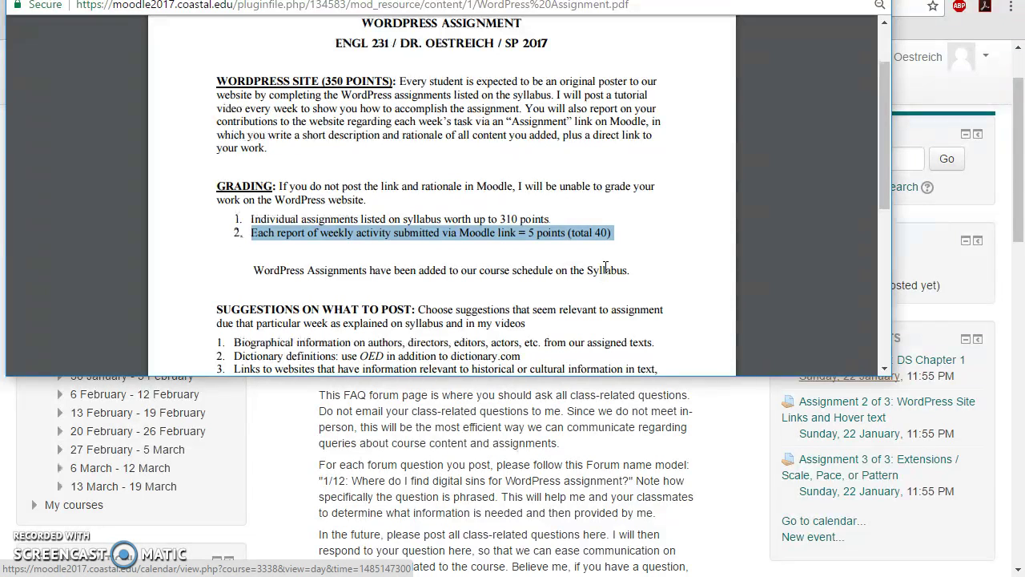
pyautogui.click(953, 20)
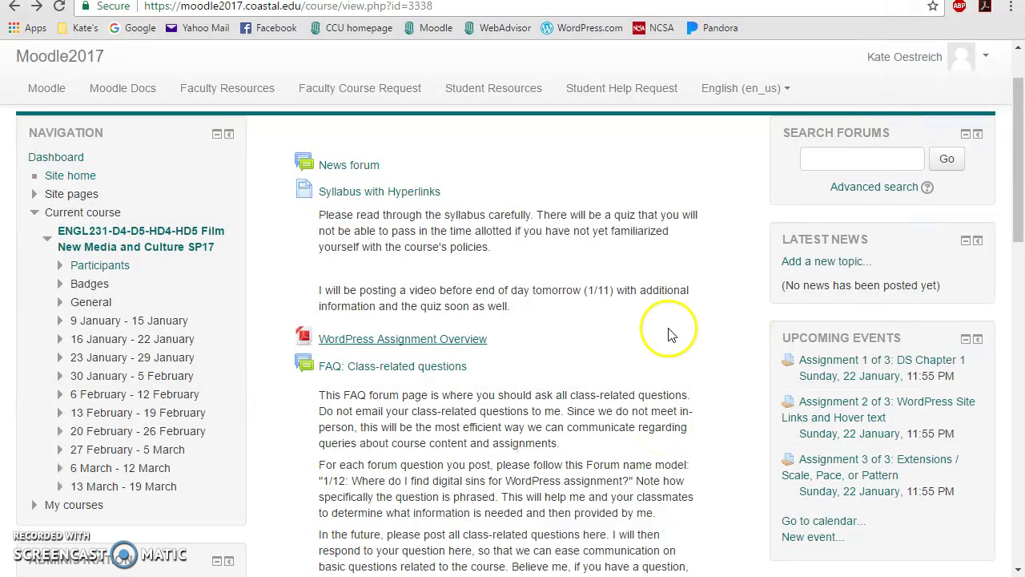
# Step: Examine the videos and three assignments listed under 16 January - 22 January on the course page, and return to the WordPress class site
pyautogui.scroll(-8, 521, 376)
pyautogui.scroll(-5, 533, 383)
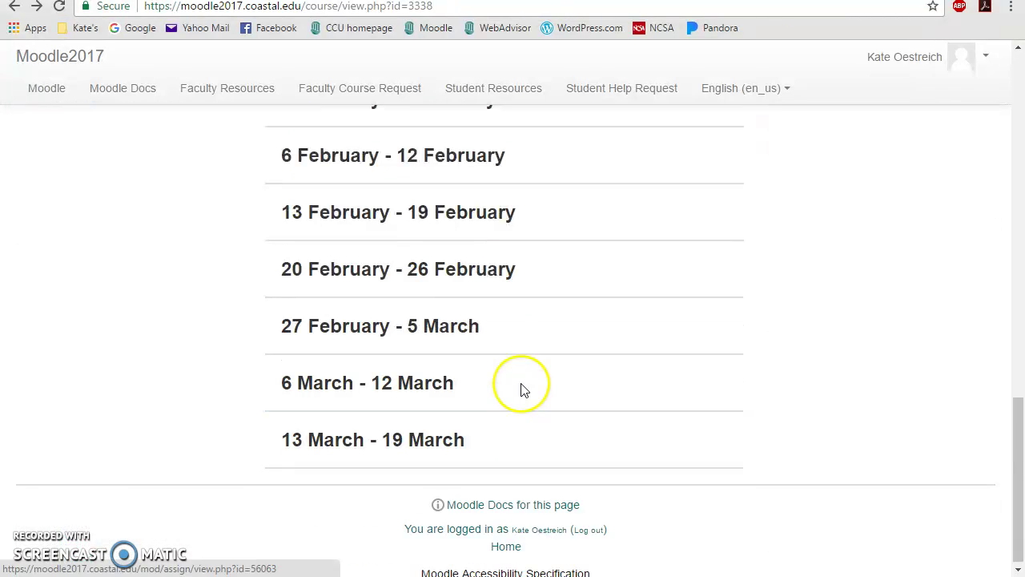
pyautogui.scroll(4, 521, 389)
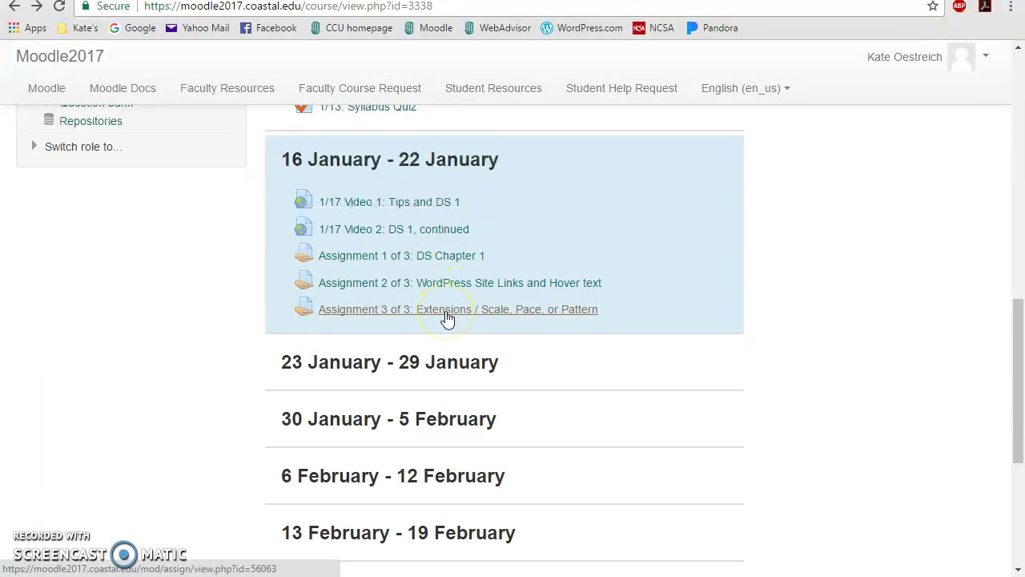
pyautogui.scroll(4, 446, 318)
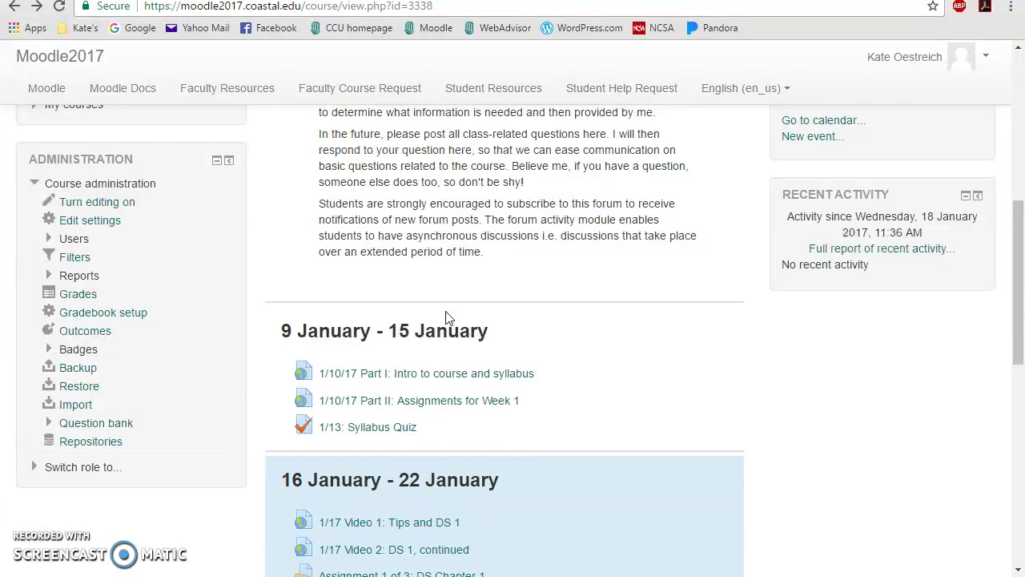
pyautogui.scroll(7, 447, 318)
pyautogui.click(492, 277)
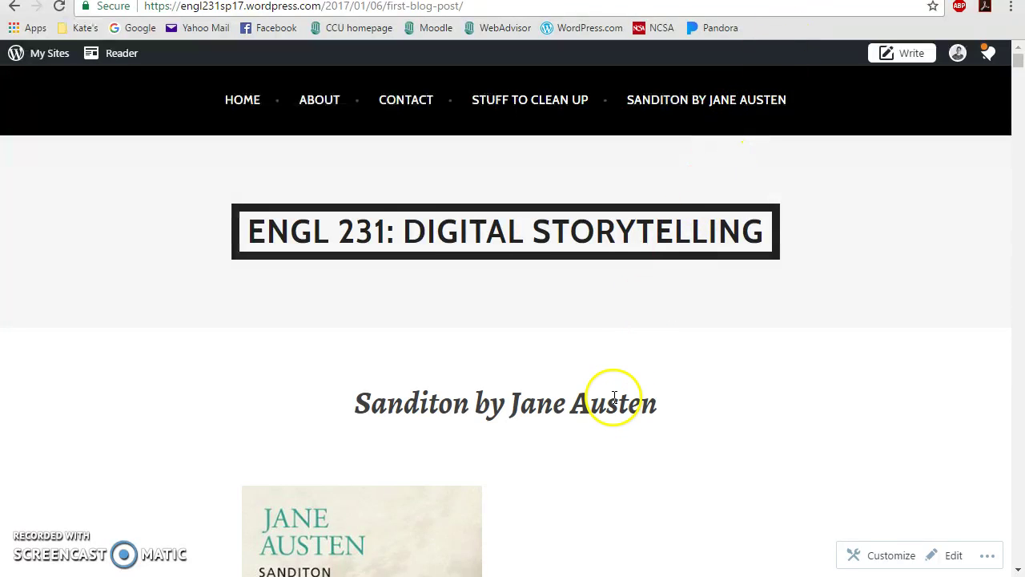
# Step: Switch to the engl231fa15 class site and open its Volume 1, Chapter 23 – Volume 2, Chapter 5 (9/4) hypertext page
pyautogui.scroll(-3, 613, 400)
pyautogui.scroll(2, 687, 163)
pyautogui.scroll(1, 687, 162)
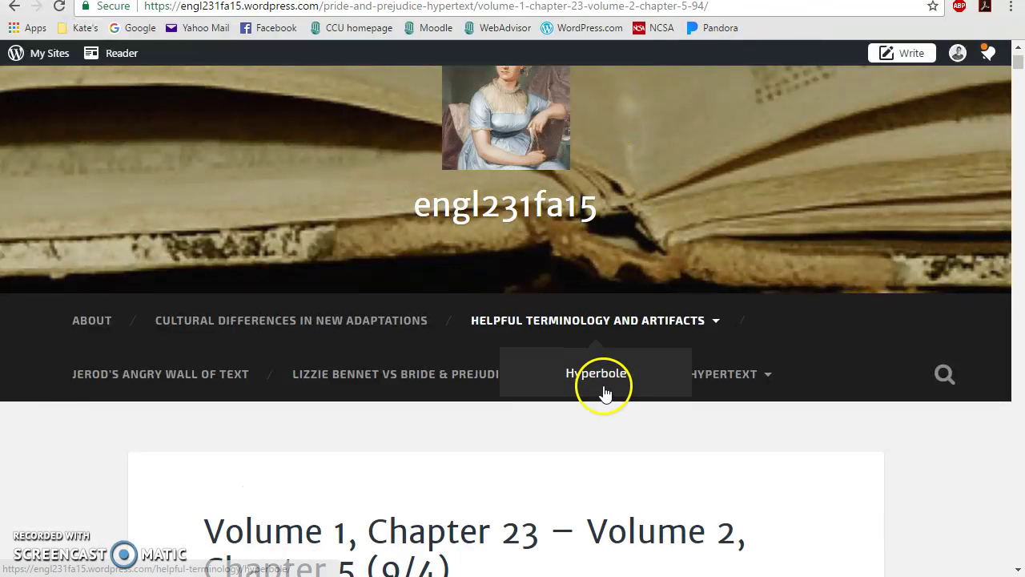
pyautogui.moveTo(738, 378)
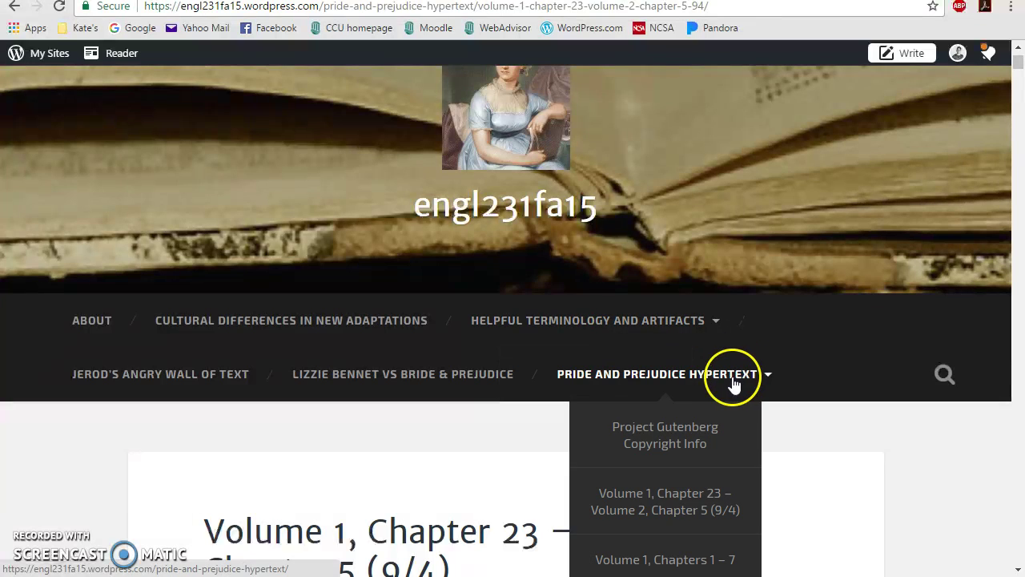
pyautogui.click(669, 501)
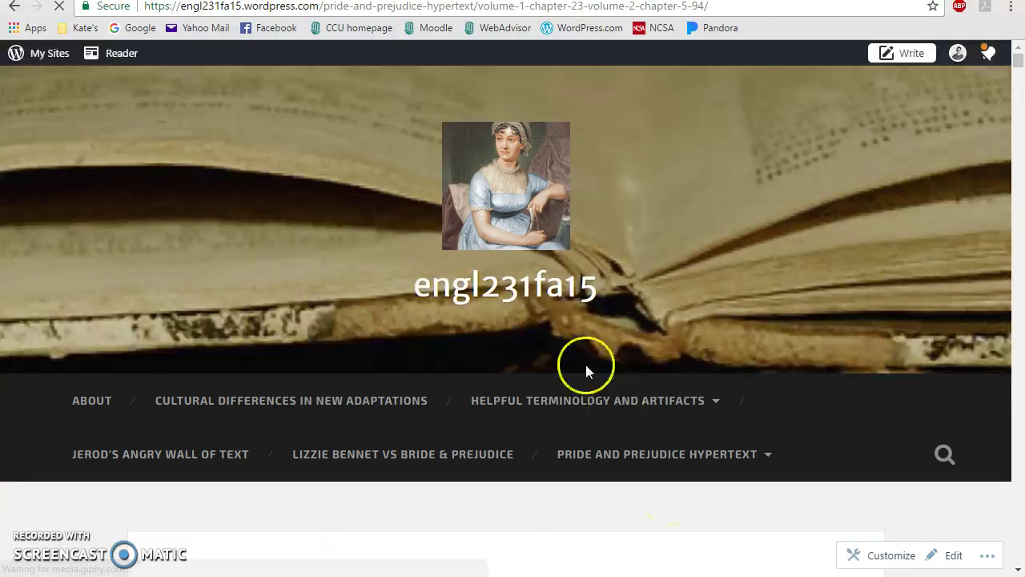
# Step: Follow the "Sir" link in the Chapter 23 text to its honorifics page, and return to the chapter
pyautogui.scroll(-7, 602, 369)
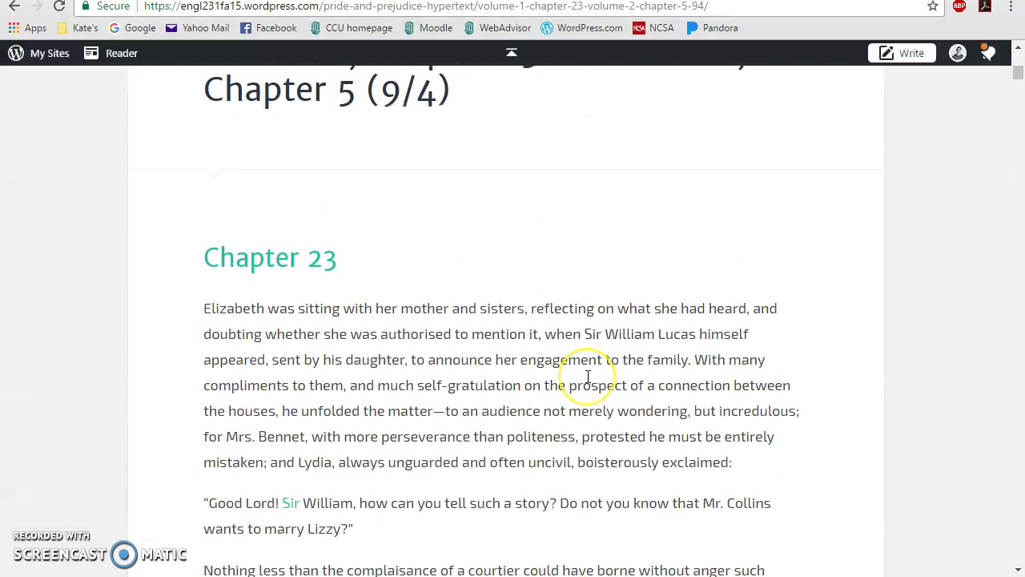
pyautogui.scroll(-2, 588, 376)
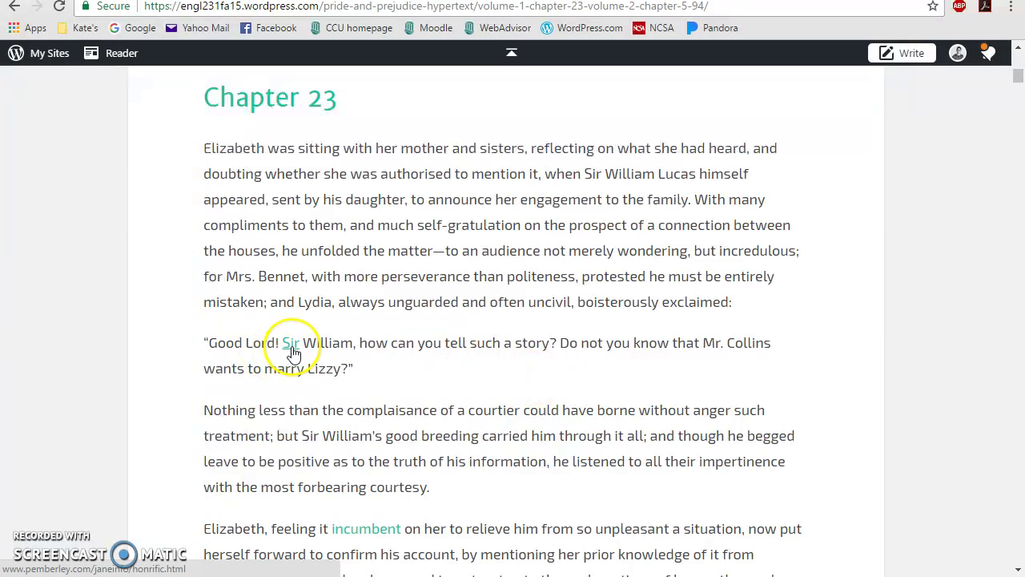
pyautogui.click(292, 346)
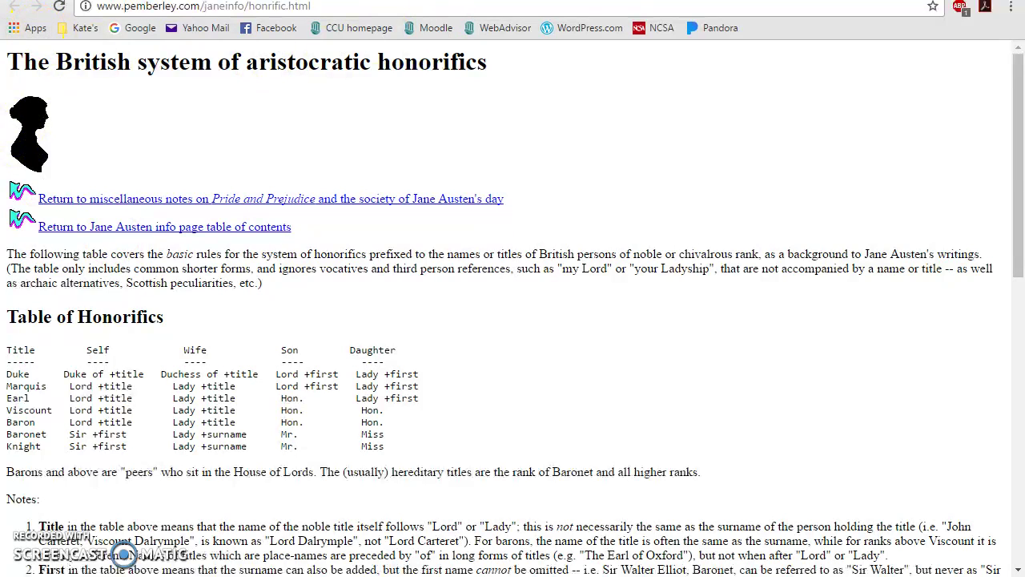
pyautogui.hotkey('alt', 'Left')
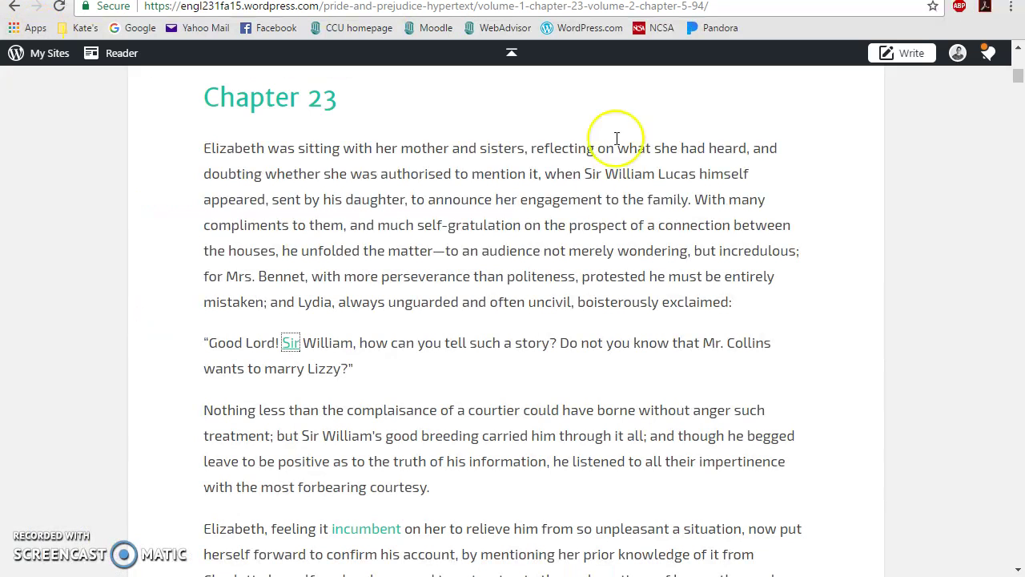
# Step: Follow the "incumbent" link to its Dictionary.com definition, and close that page to return to the chapter
pyautogui.scroll(-3, 297, 354)
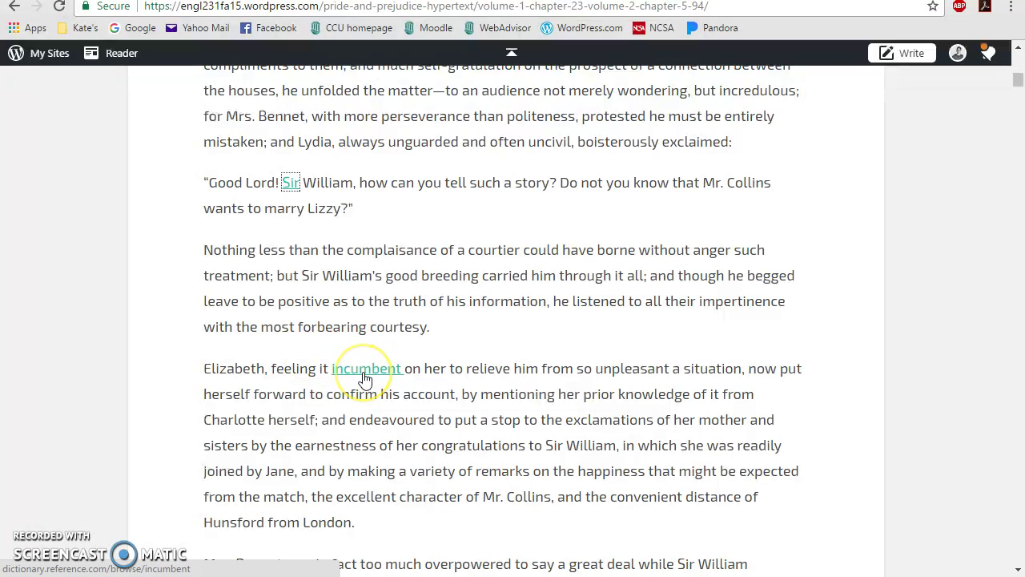
pyautogui.moveTo(365, 377)
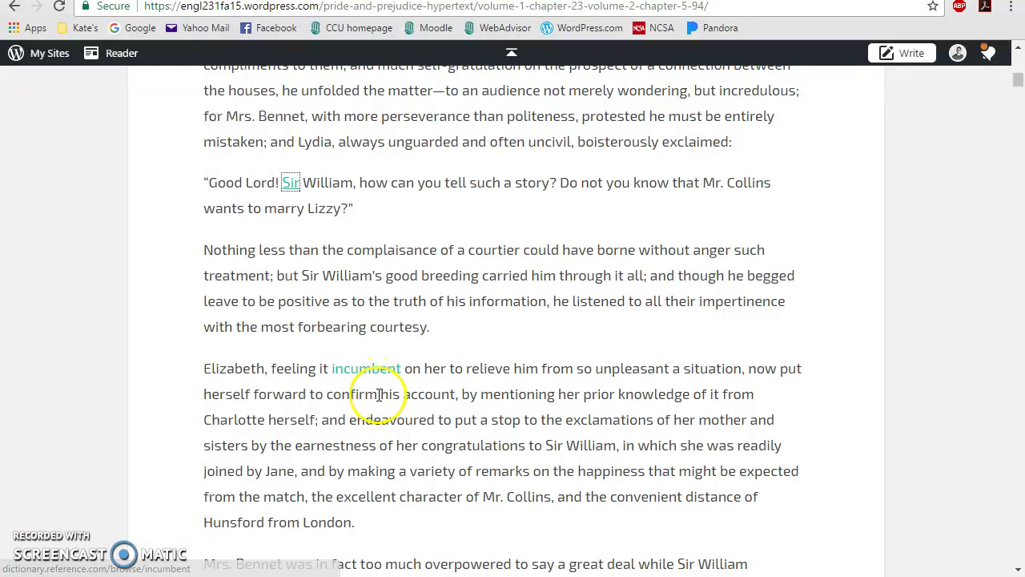
pyautogui.click(360, 374)
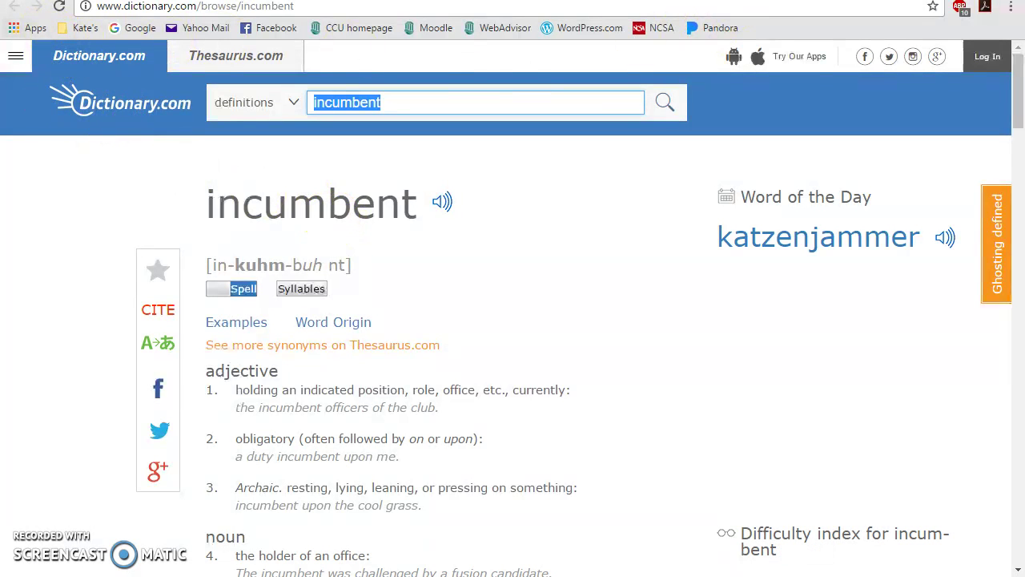
pyautogui.hotkey('ctrl', 'w')
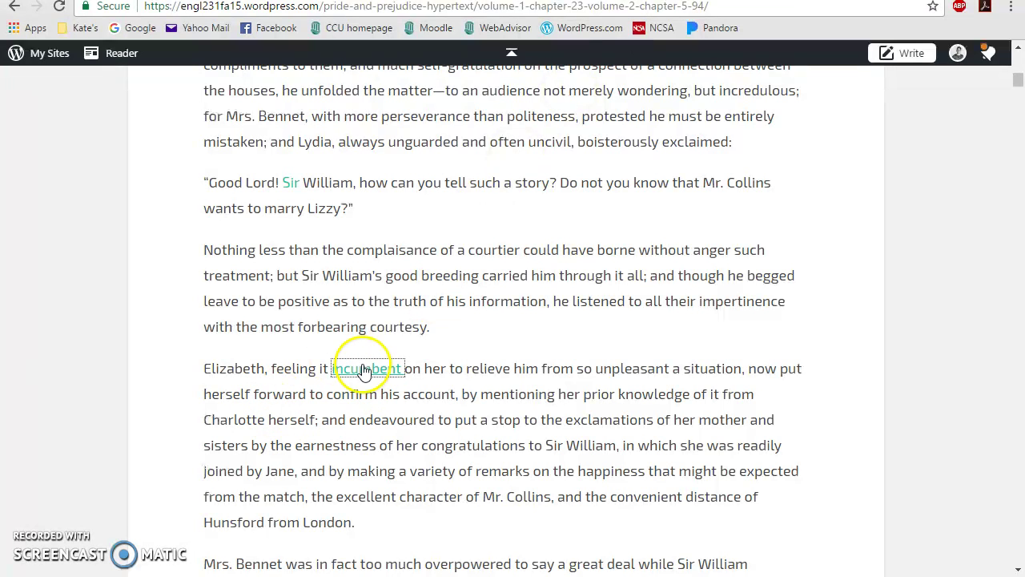
pyautogui.moveTo(368, 378)
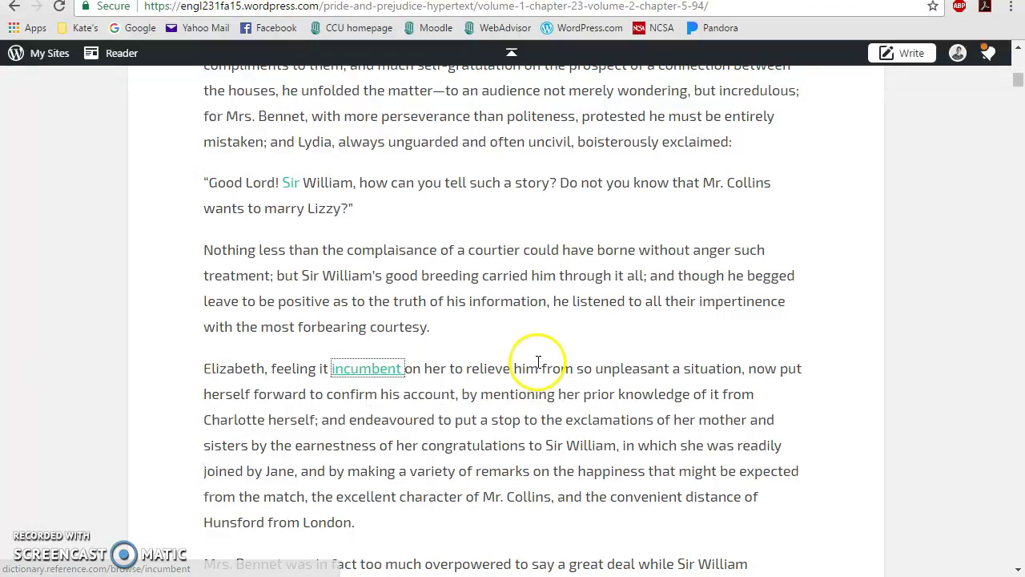
# Step: Open the Volume 1, Chapter 23 – Volume 2, Chapter 5 (9/4) page in the WordPress editor
pyautogui.scroll(-5, 534, 360)
pyautogui.scroll(15, 533, 360)
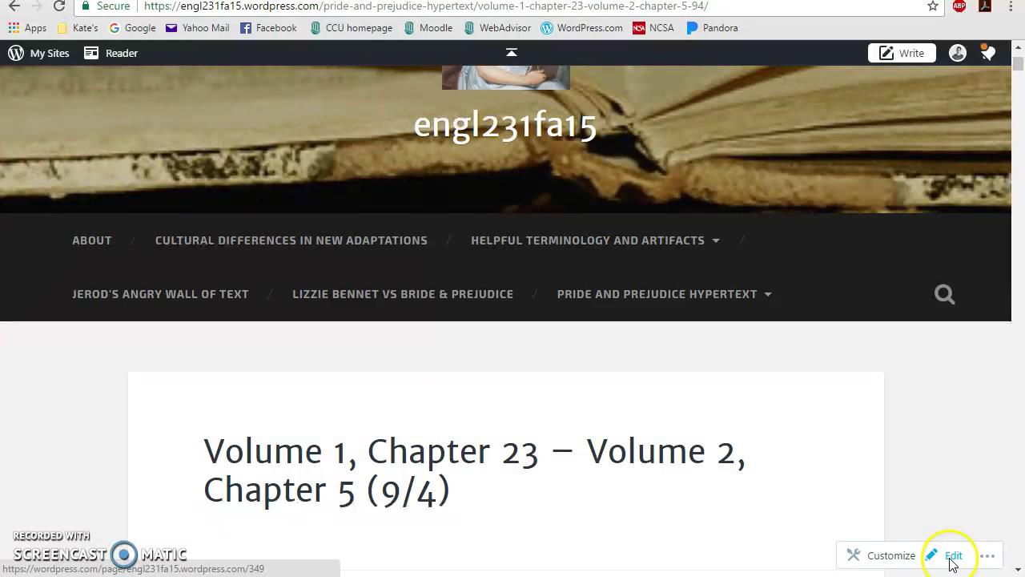
pyautogui.click(953, 556)
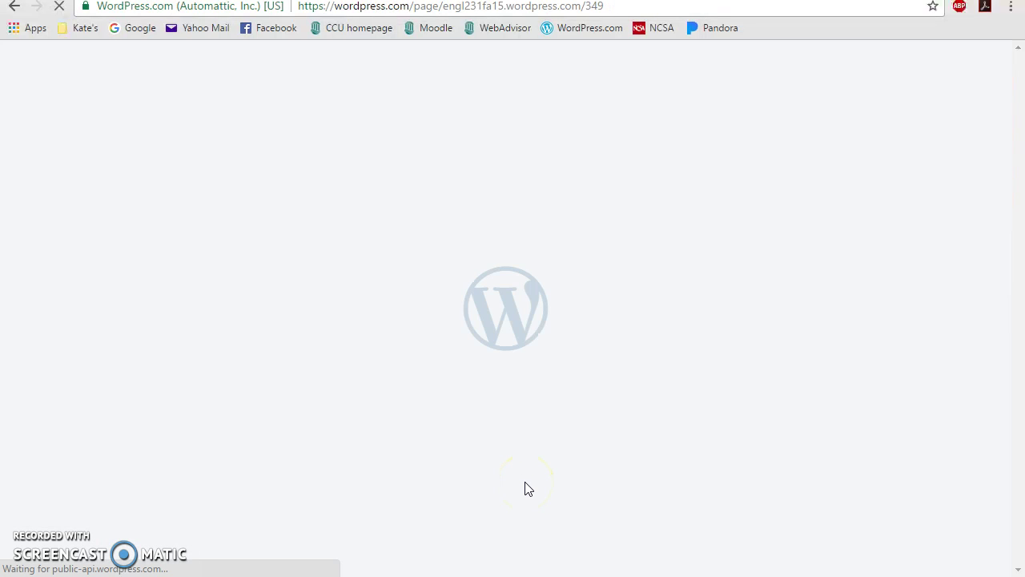
pyautogui.click(15, 6)
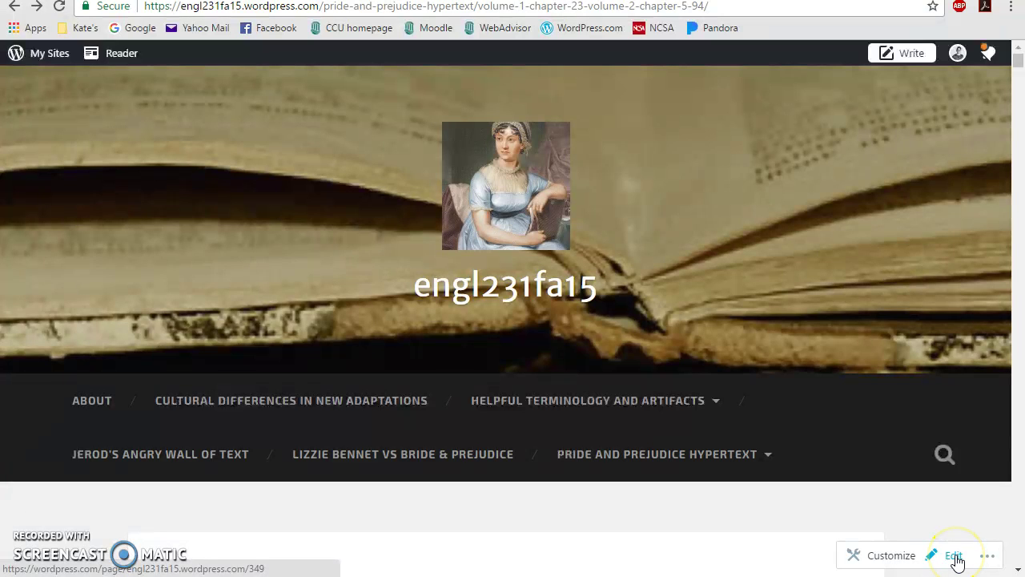
pyautogui.click(954, 556)
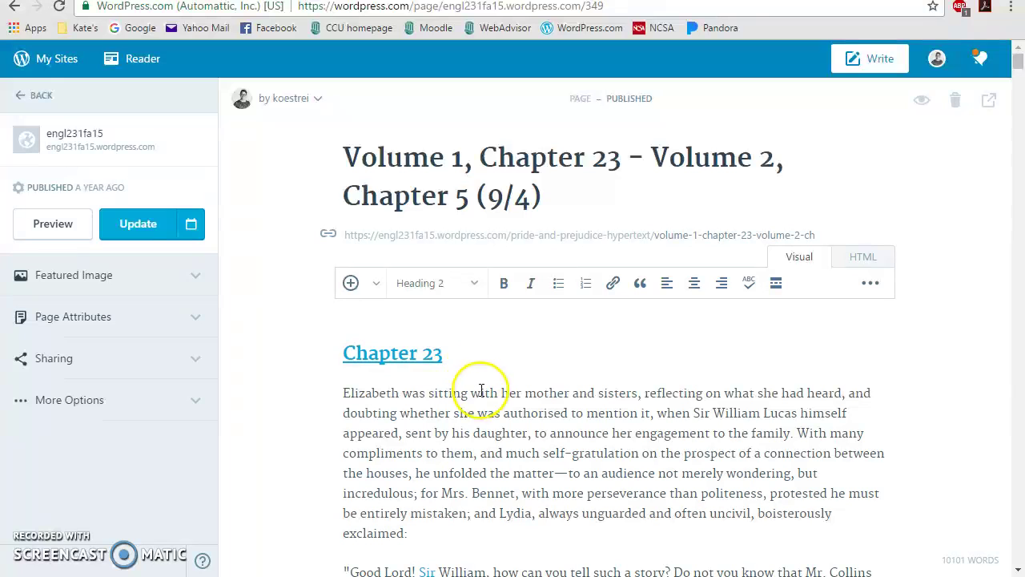
# Step: Change the Chapter 23 heading to Paragraph style and restore it to Heading 2
pyautogui.moveTo(446, 412); pyautogui.dragTo(496, 450)
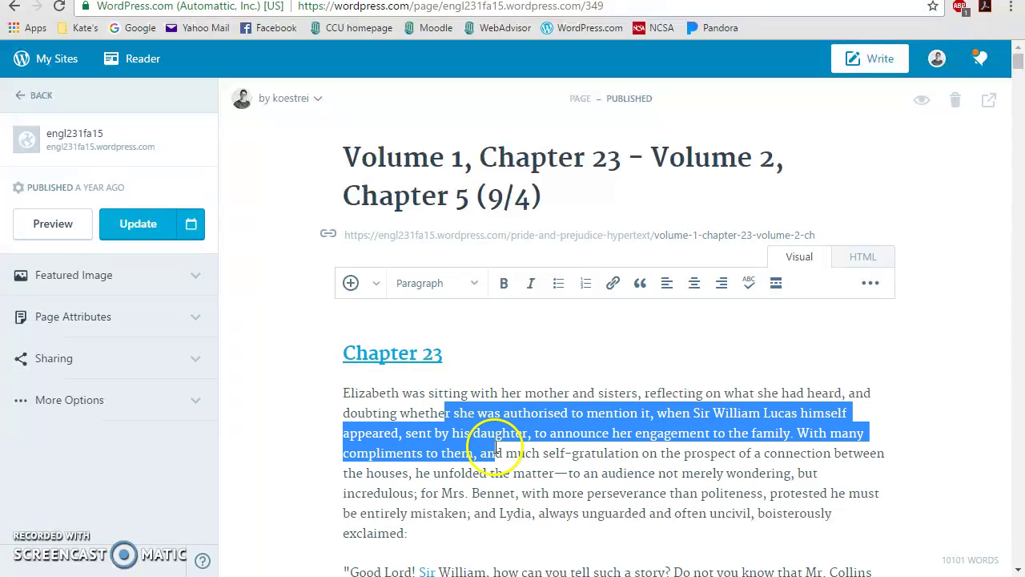
pyautogui.click(595, 447)
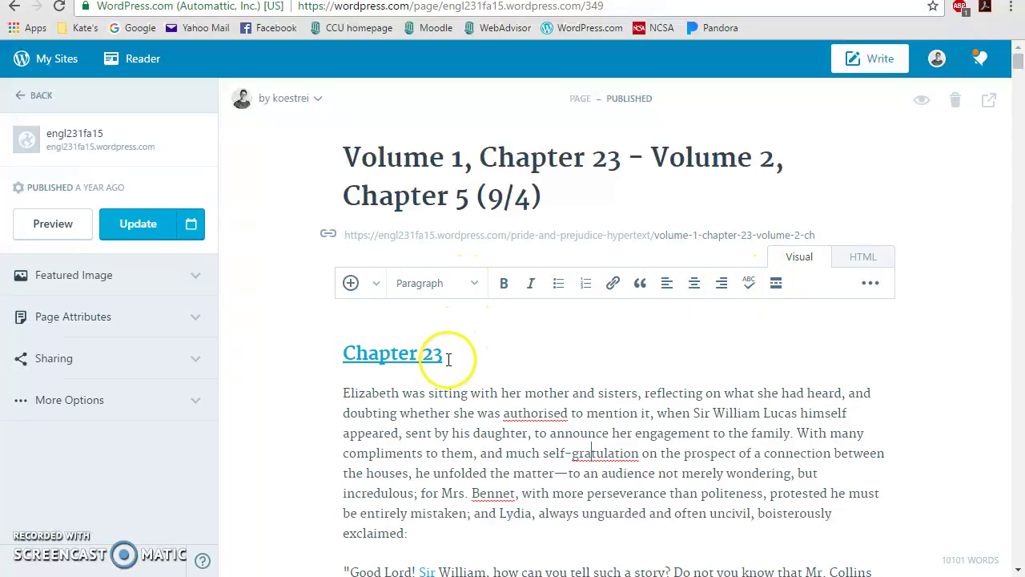
pyautogui.moveTo(446, 358); pyautogui.dragTo(339, 355)
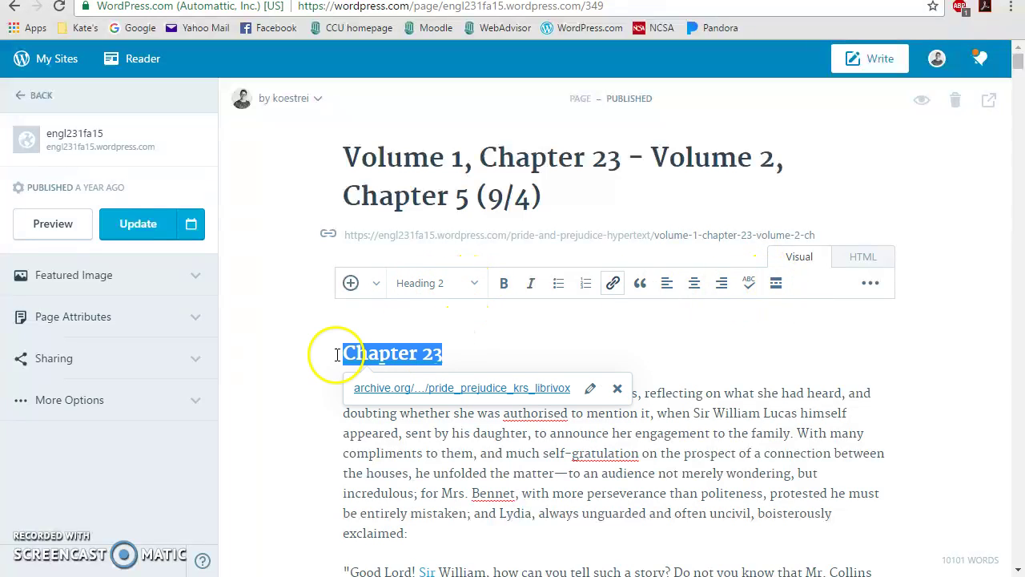
pyautogui.click(474, 284)
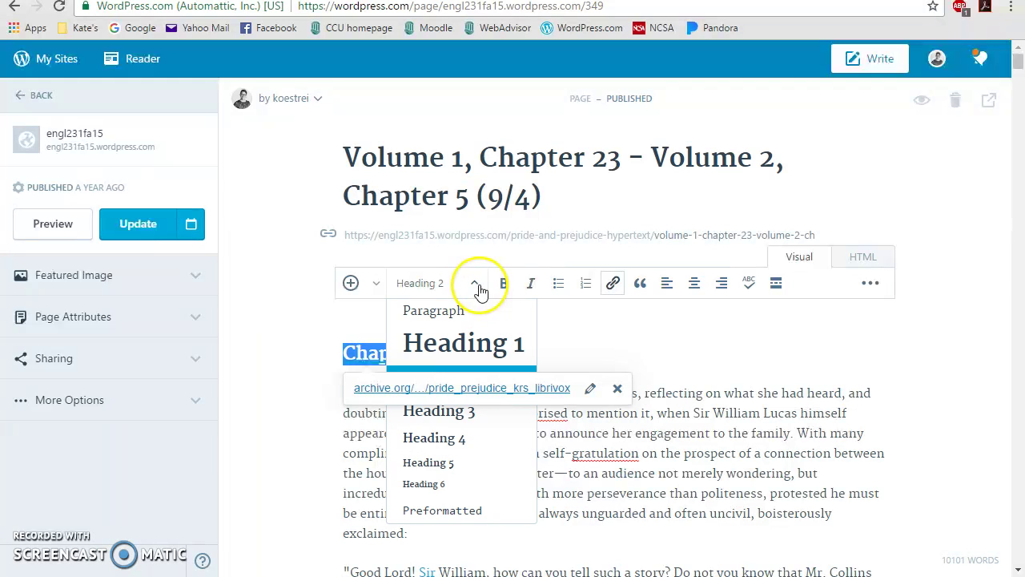
pyautogui.click(451, 312)
pyautogui.click(473, 284)
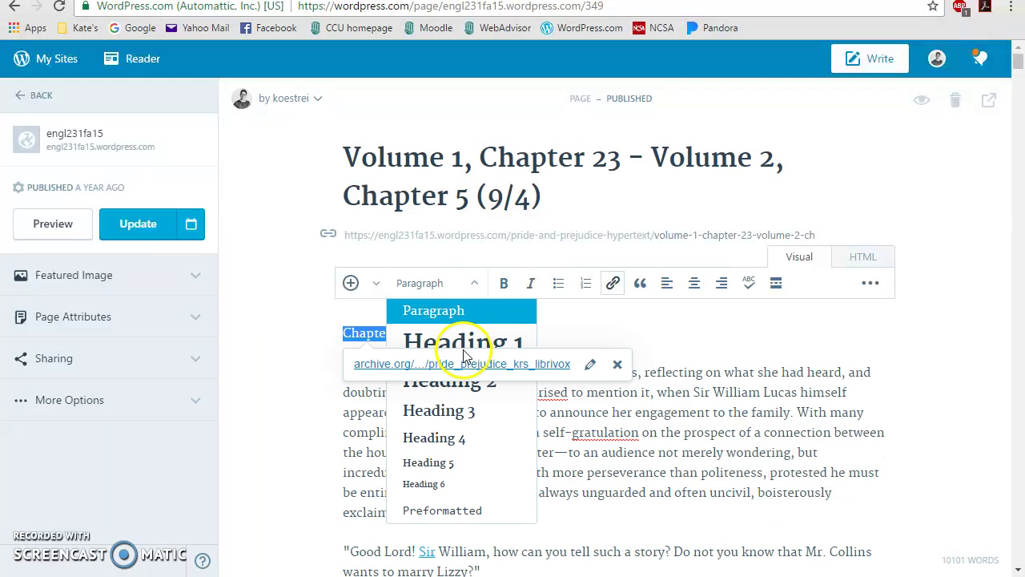
pyautogui.click(470, 385)
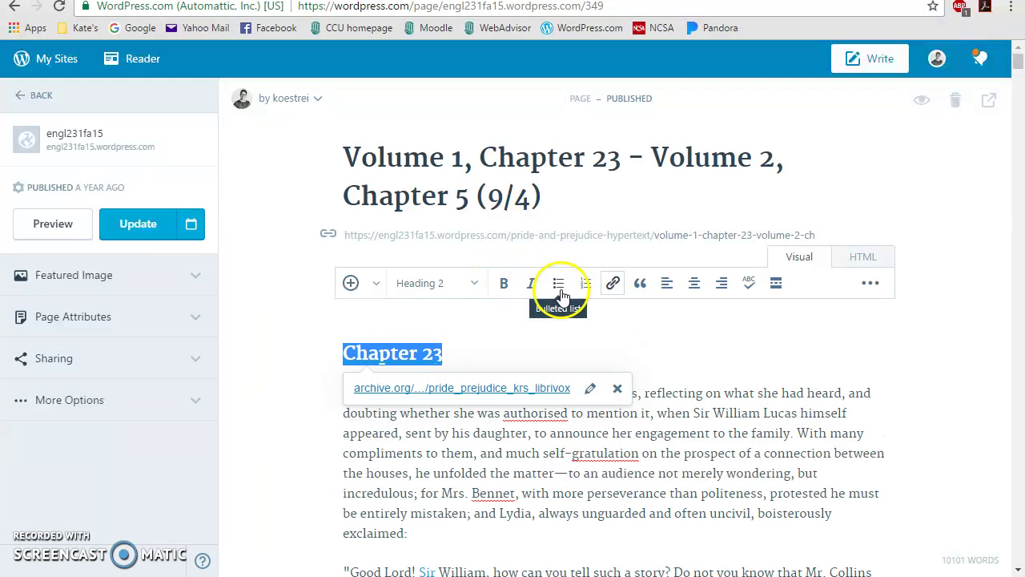
# Step: Examine the link and blockquote formatting options and the page's HTML source, and return to the visual view
pyautogui.click(611, 286)
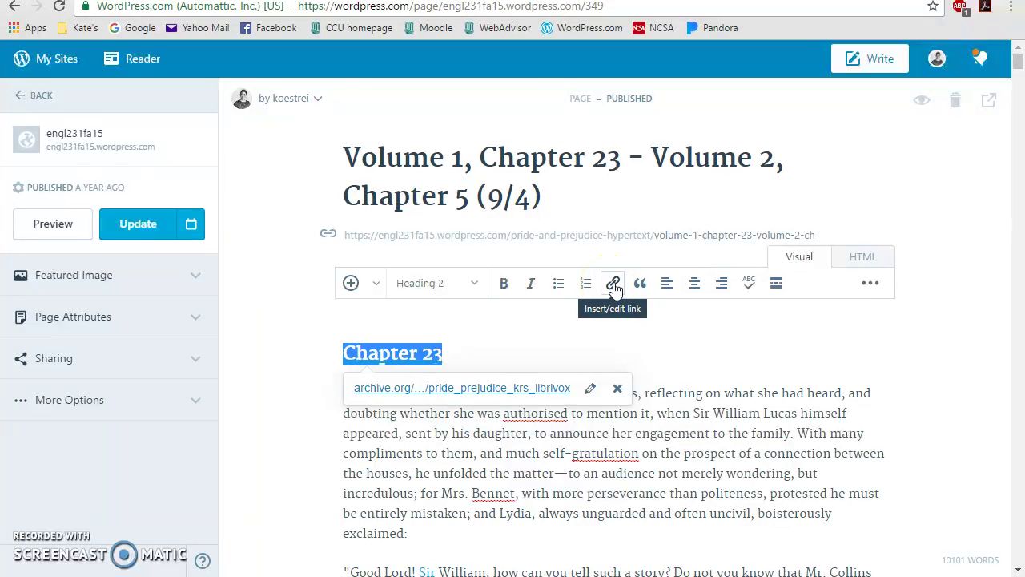
pyautogui.click(636, 287)
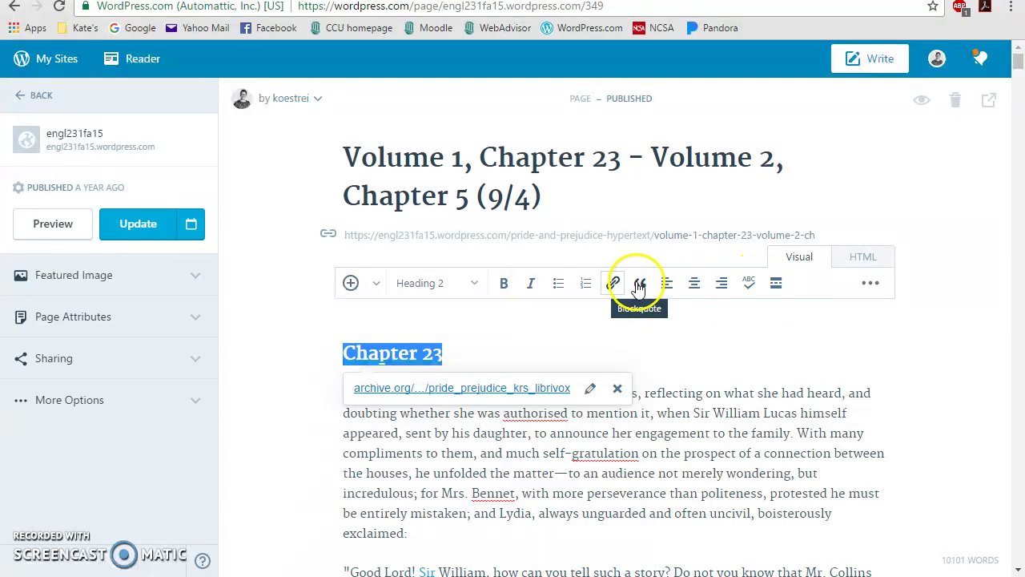
pyautogui.click(865, 261)
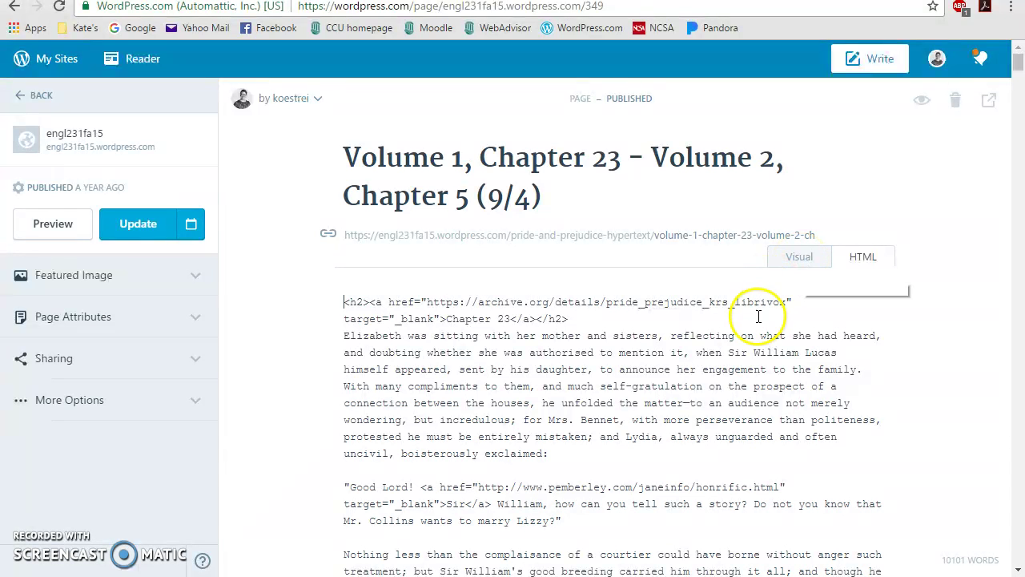
pyautogui.click(791, 261)
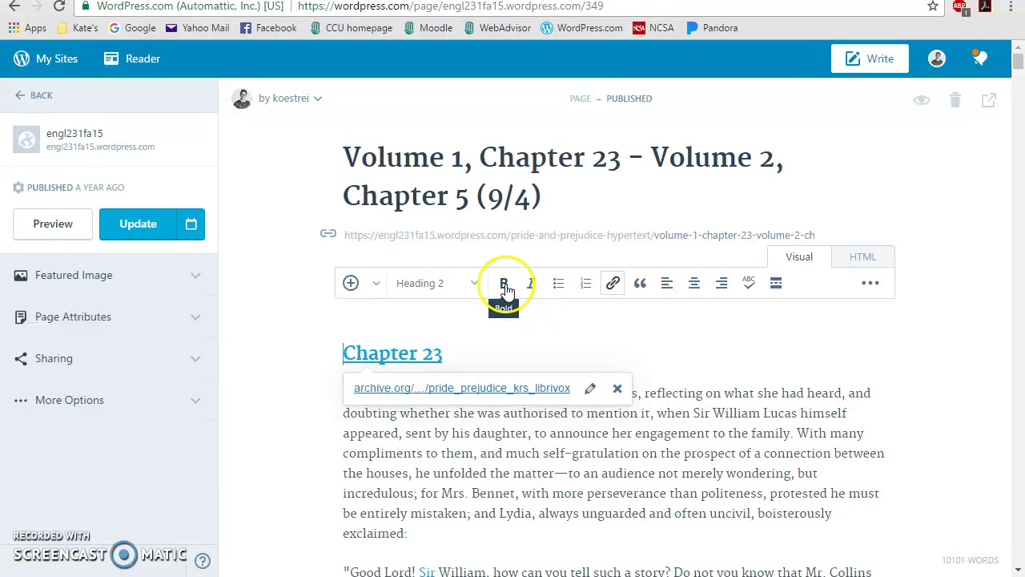
# Step: Make the word "unfolded" bold in the first paragraph of Chapter 23
pyautogui.moveTo(469, 358); pyautogui.dragTo(330, 353)
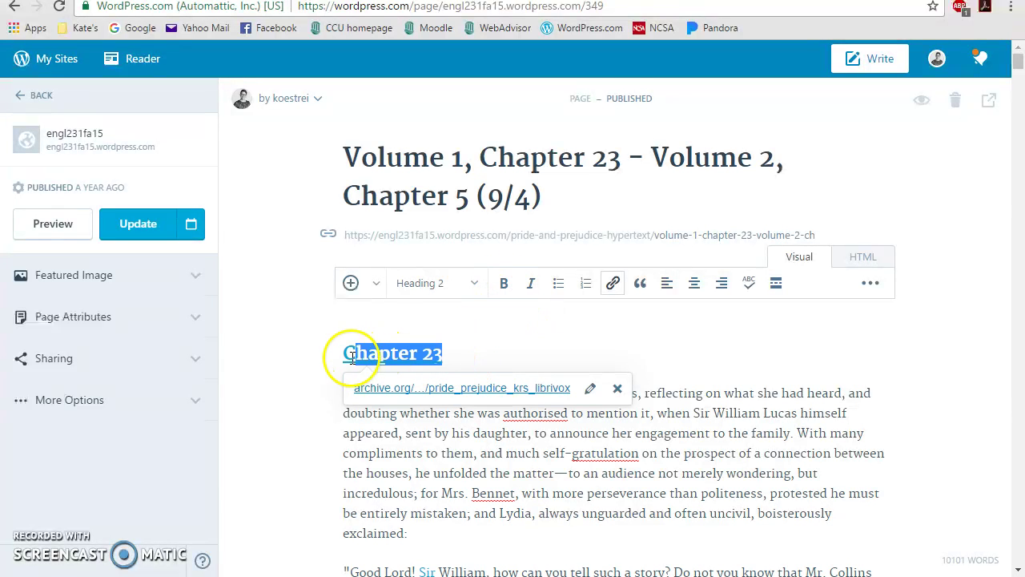
pyautogui.doubleClick(436, 472)
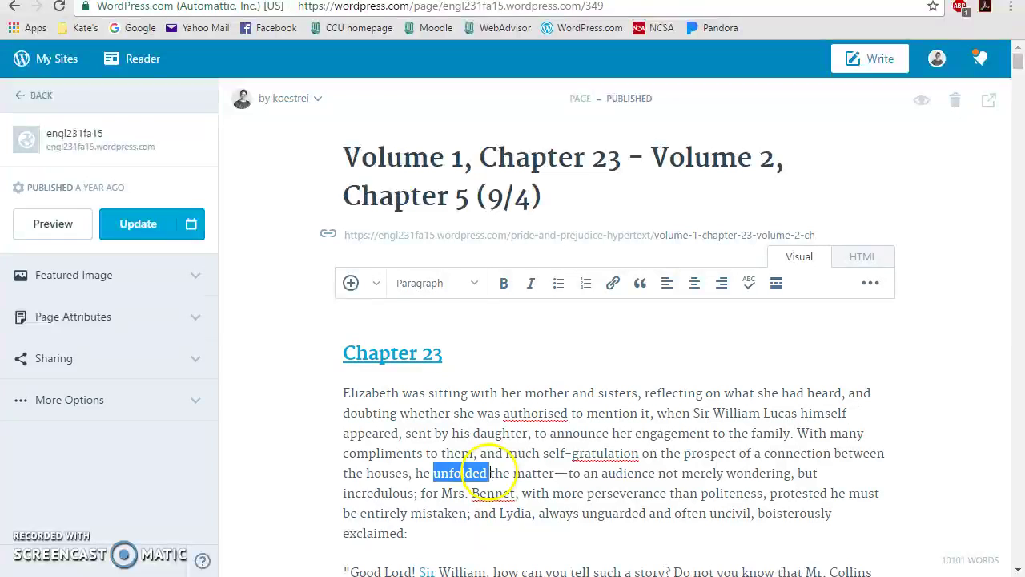
pyautogui.click(504, 287)
# Step: Show the page's HTML source, highlight the opening <strong> tag before "unfolded", and enlarge the page to 150%
pyautogui.click(863, 257)
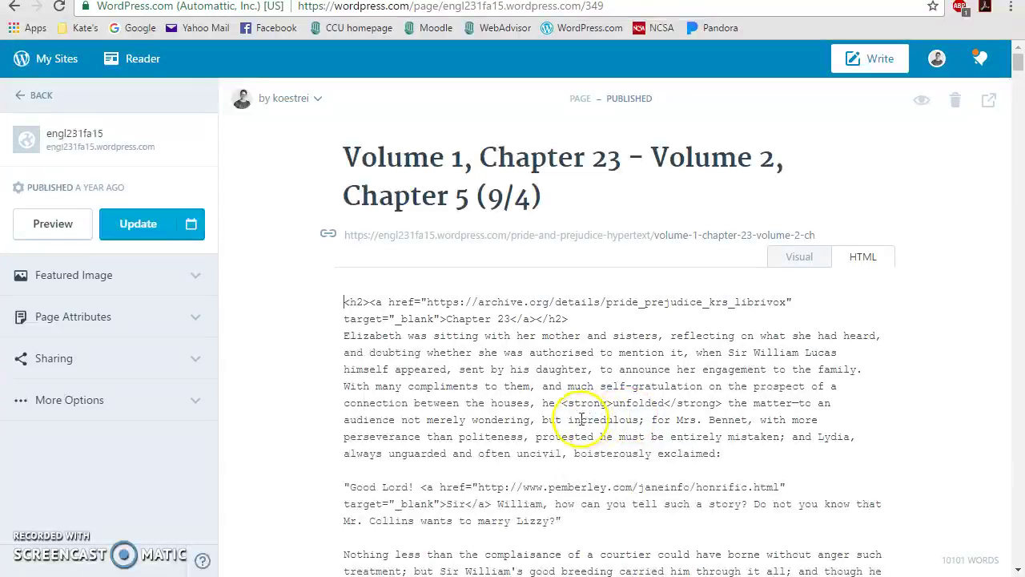
pyautogui.moveTo(563, 405); pyautogui.dragTo(610, 402)
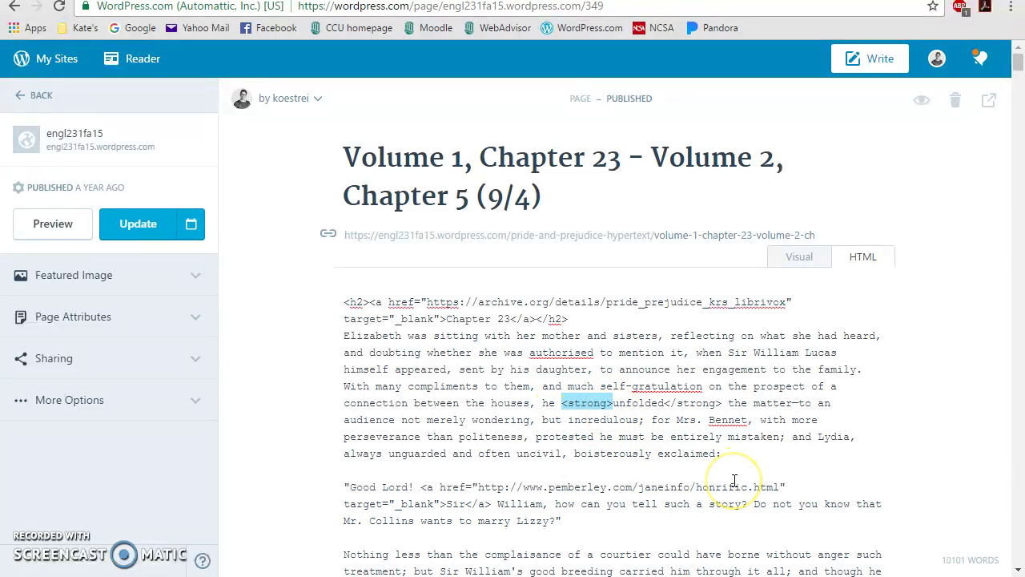
pyautogui.hotkey('ctrl', '+')
pyautogui.hotkey('ctrl', '+')
pyautogui.hotkey('ctrl', '+')
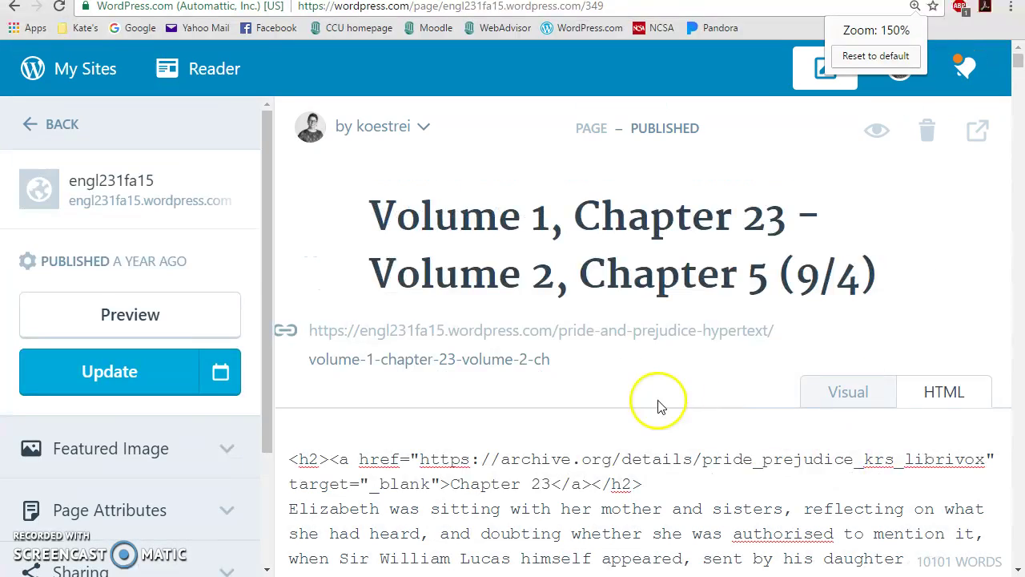
pyautogui.scroll(-3, 664, 419)
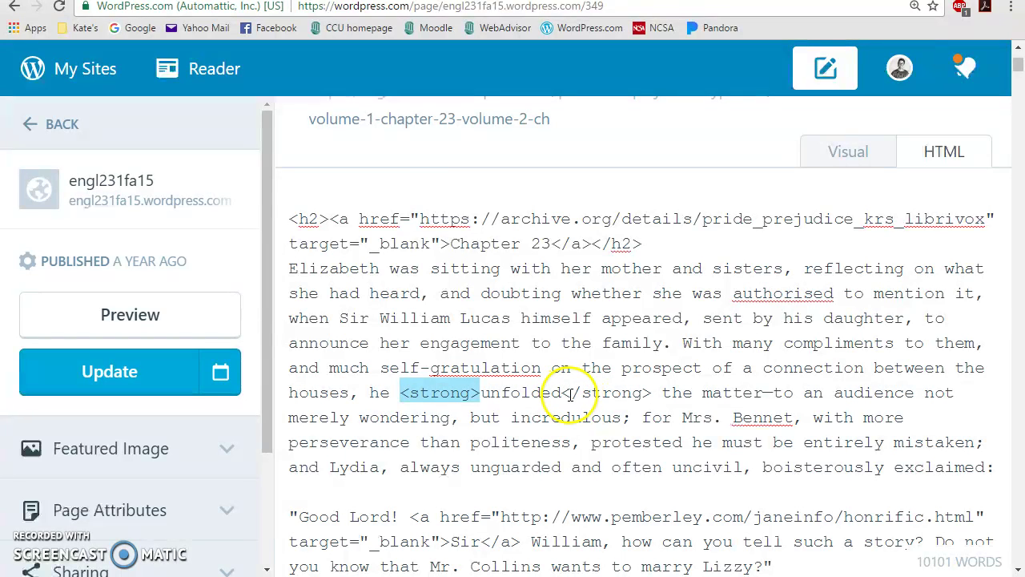
# Step: Highlight the closing </strong> tag after "unfolded" in the HTML source
pyautogui.moveTo(583, 393); pyautogui.dragTo(642, 394)
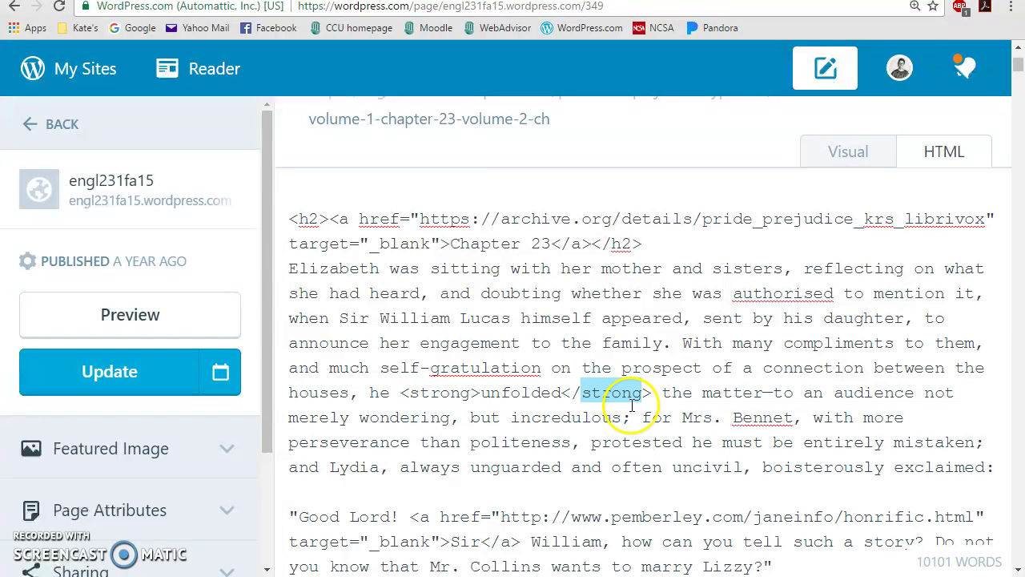
pyautogui.click(655, 393)
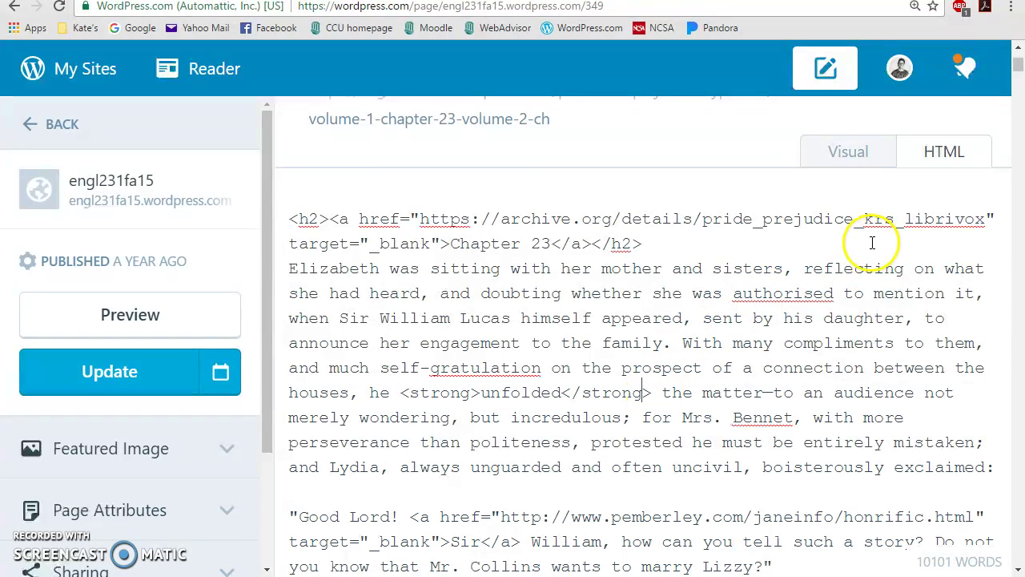
pyautogui.moveTo(652, 393); pyautogui.dragTo(565, 391)
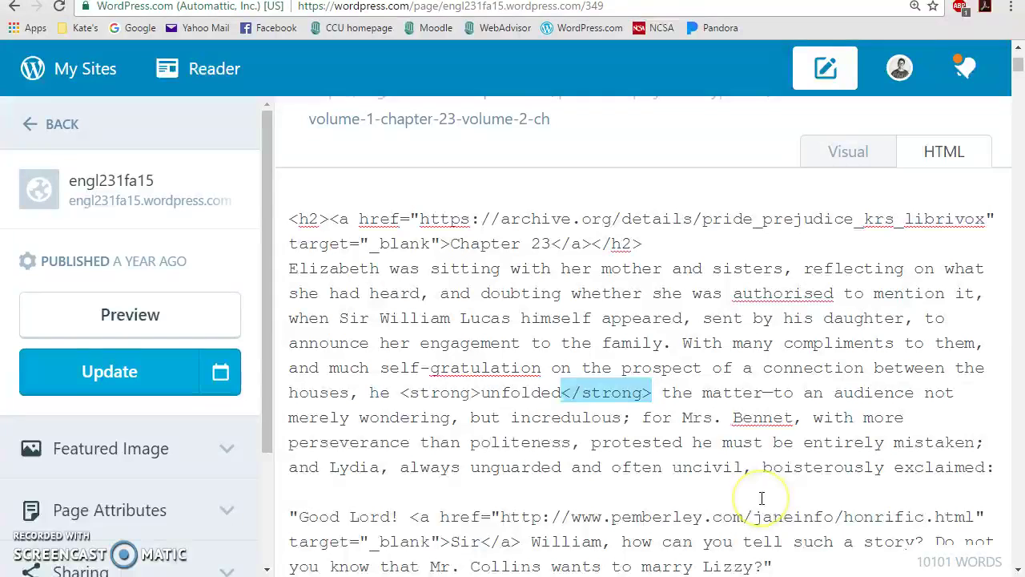
# Step: Delete the closing and opening <strong> tags around "unfolded" in the HTML source and return to the visual view
pyautogui.press('BackSpace')
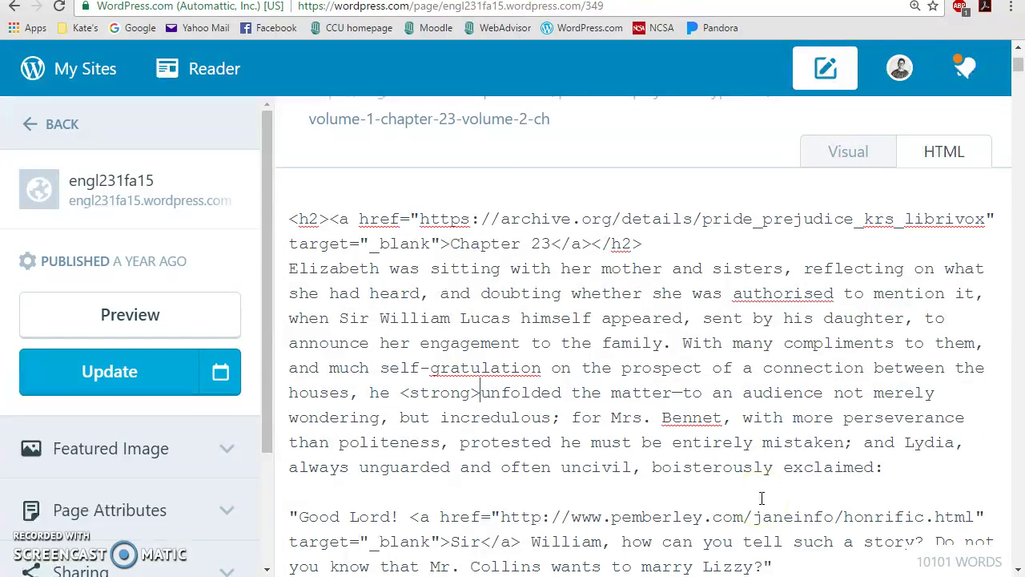
pyautogui.hotkey('ctrl', 'shift', 'Left')
pyautogui.hotkey('ctrl', 'shift', 'Left')
pyautogui.hotkey('ctrl', 'shift', 'Right')
pyautogui.press('BackSpace')
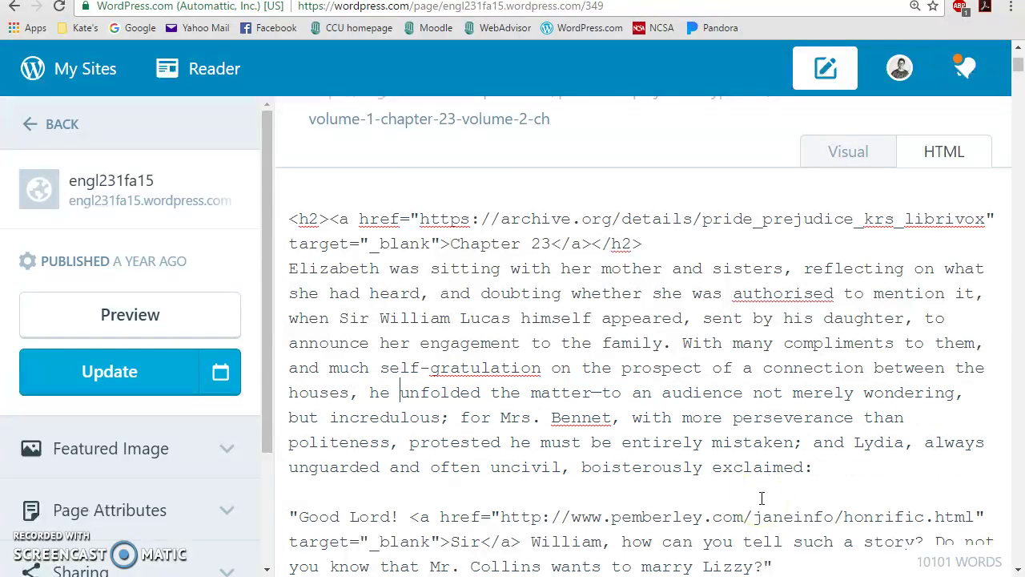
pyautogui.click(858, 164)
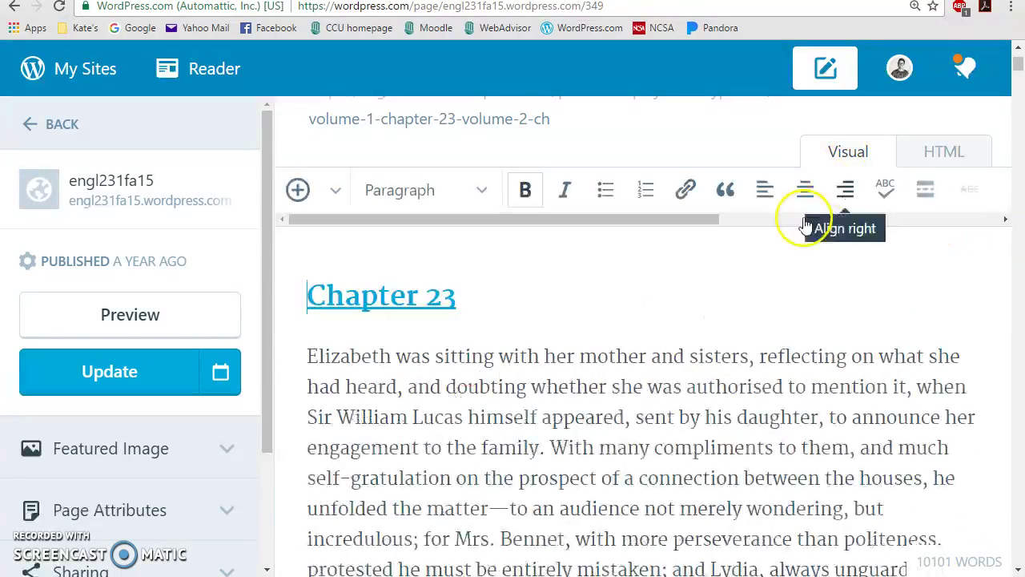
# Step: Locate the linked word "incumbent", show the page's HTML source, and highlight its complete link code from <a title to </a>
pyautogui.scroll(-2, 545, 497)
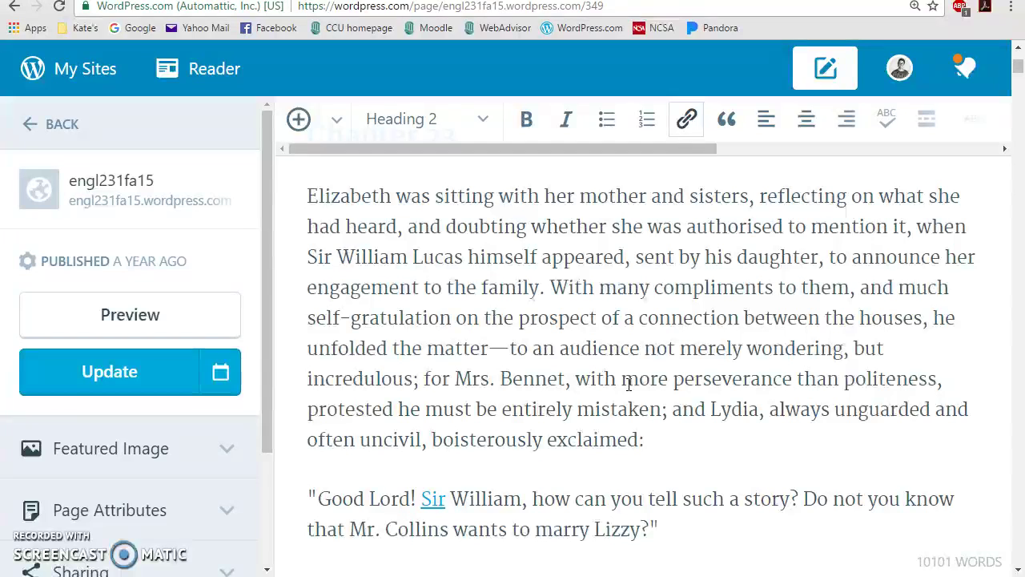
pyautogui.scroll(2, 628, 385)
pyautogui.scroll(-2, 628, 384)
pyautogui.scroll(2, 513, 354)
pyautogui.scroll(-5, 513, 353)
pyautogui.scroll(-3, 514, 354)
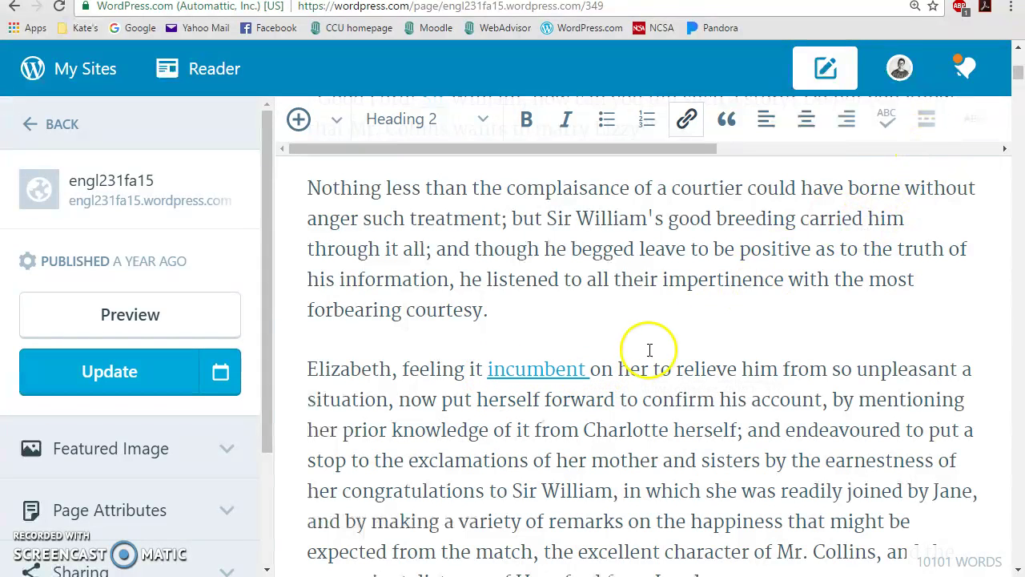
pyautogui.scroll(10, 790, 320)
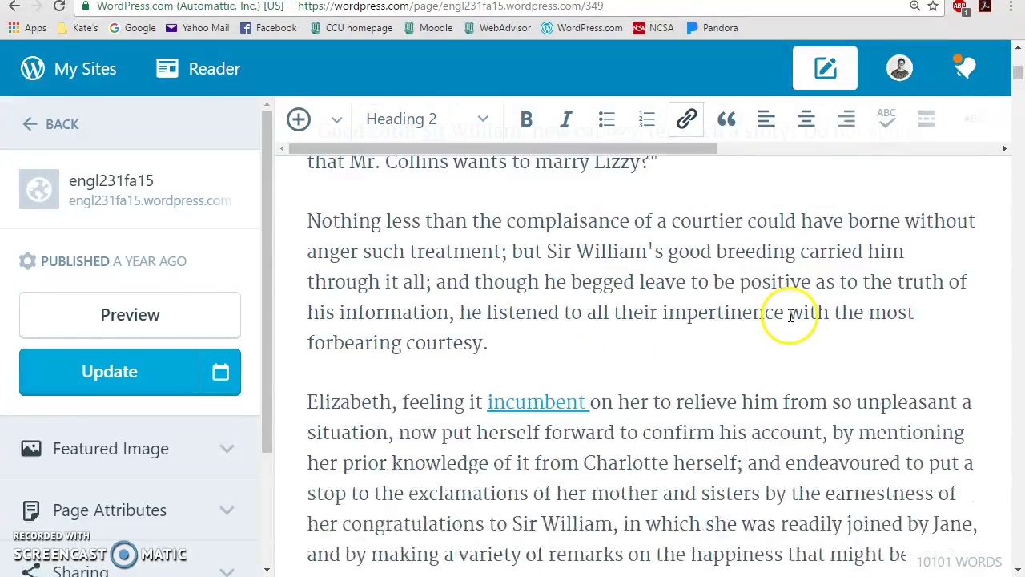
pyautogui.click(942, 392)
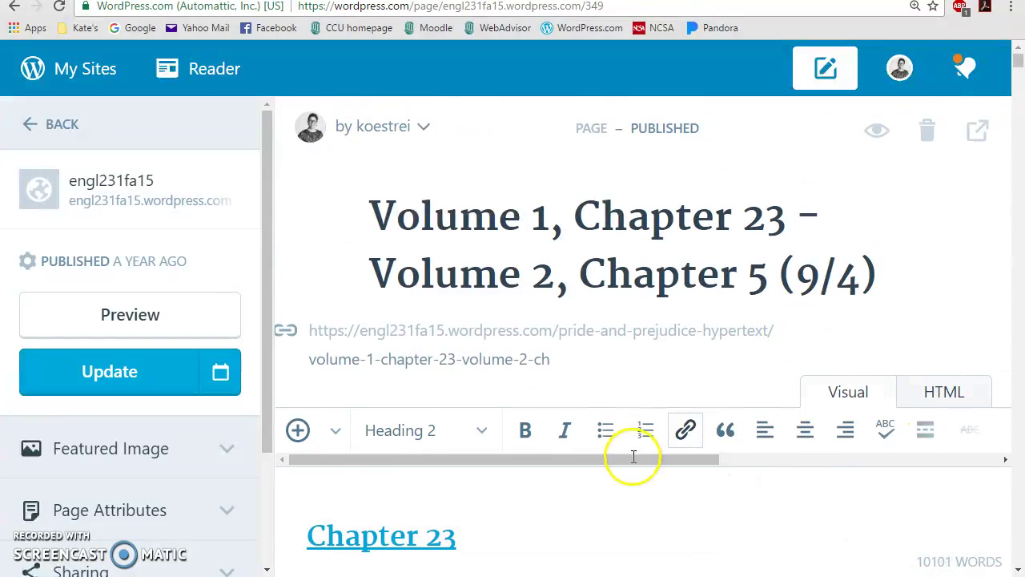
pyautogui.scroll(-3, 624, 463)
pyautogui.scroll(-5, 622, 467)
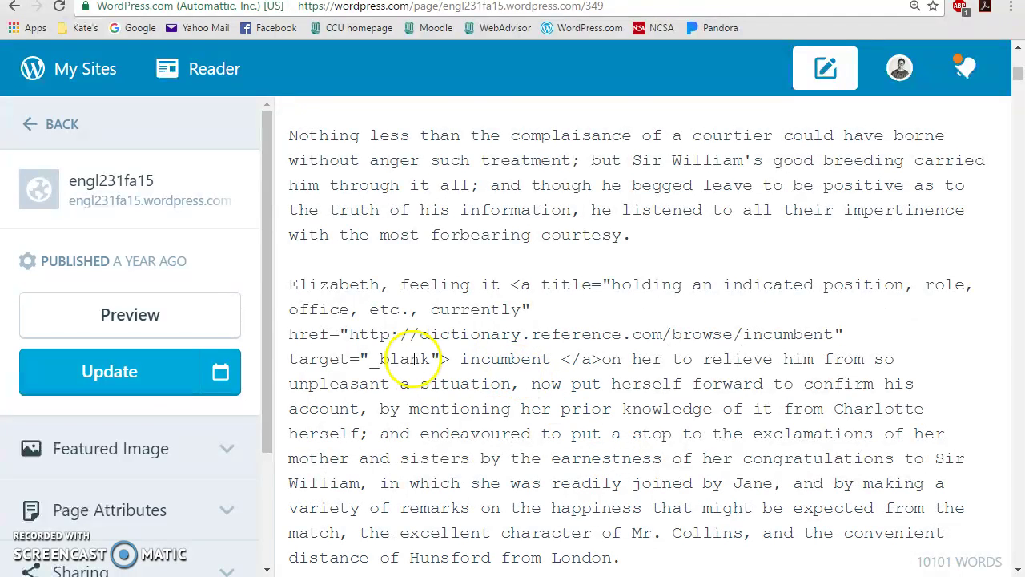
pyautogui.moveTo(601, 358); pyautogui.dragTo(514, 283)
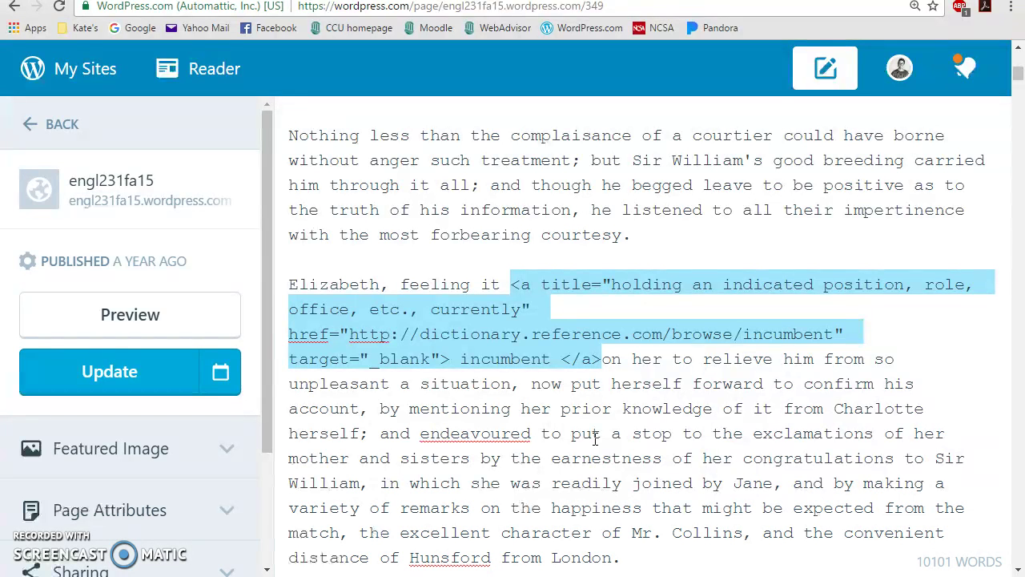
pyautogui.moveTo(600, 360); pyautogui.dragTo(508, 288)
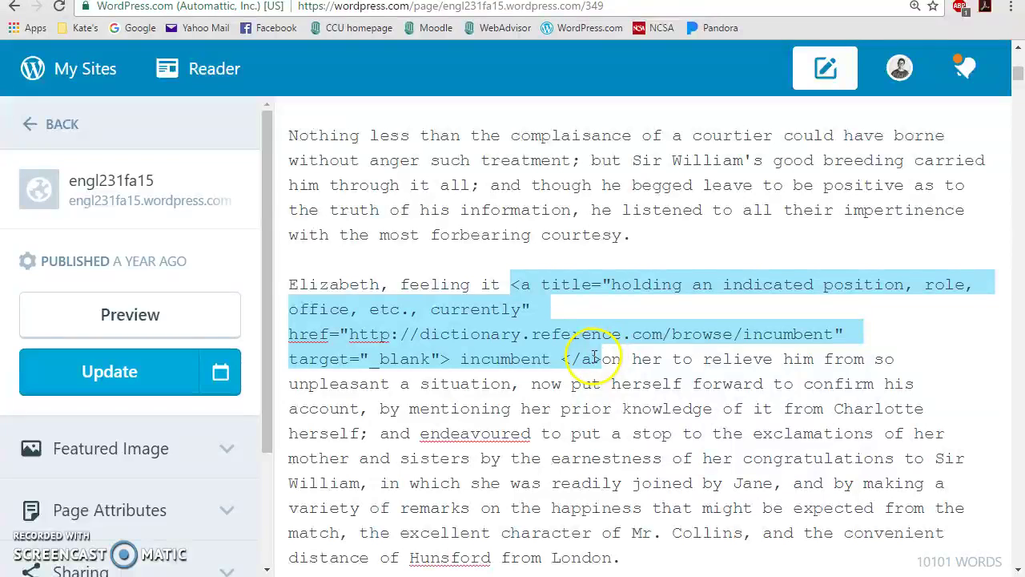
# Step: Switch to the "Sanditon by Jane Austen" post on the ENGL 231 site, find its contents list, and open the Chapter 1 page
pyautogui.press('Right')
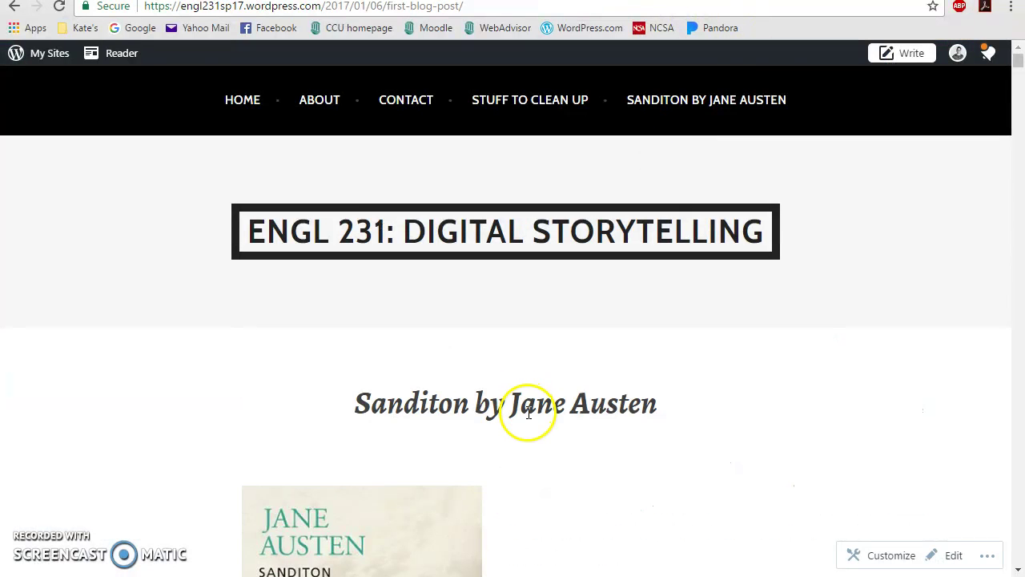
pyautogui.scroll(-5, 542, 416)
pyautogui.scroll(-13, 543, 418)
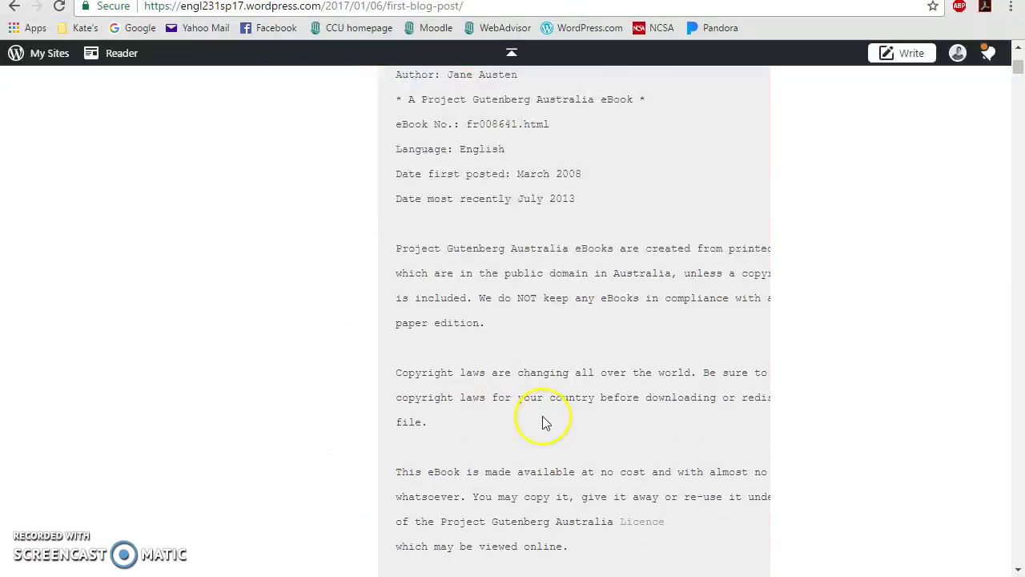
pyautogui.scroll(-3, 544, 417)
pyautogui.scroll(3, 544, 416)
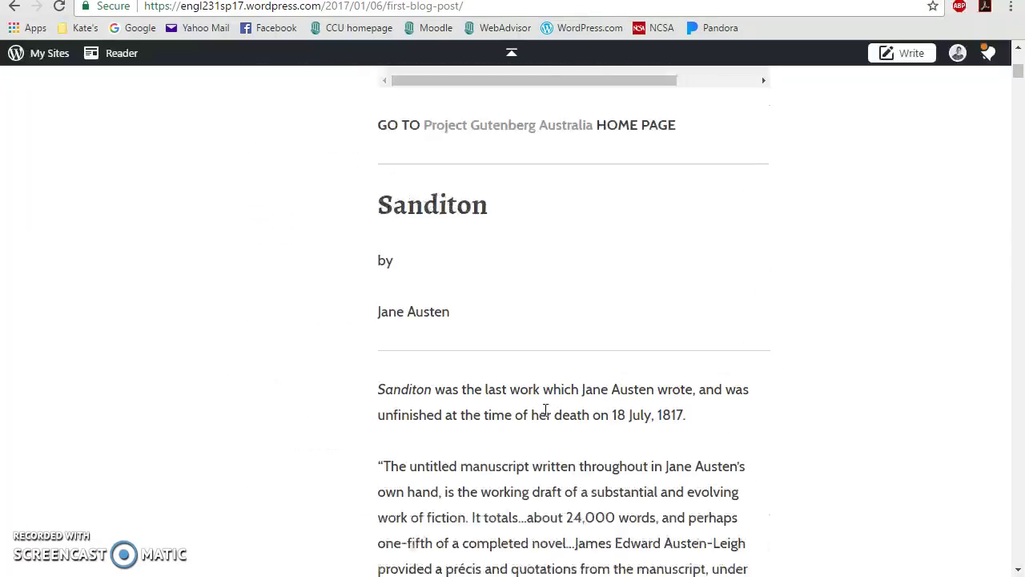
pyautogui.scroll(-8, 537, 416)
pyautogui.scroll(-10, 532, 415)
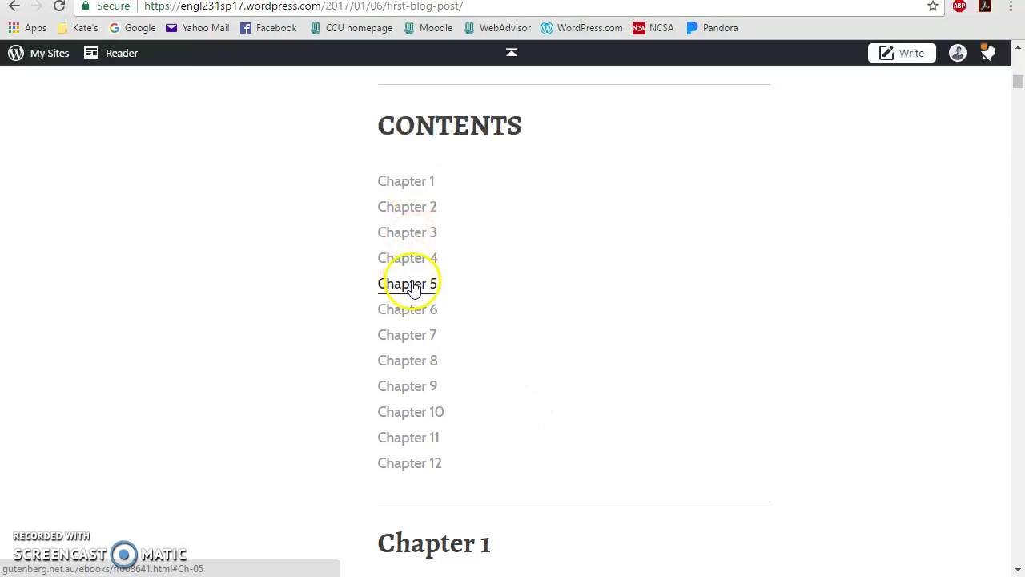
pyautogui.click(414, 184)
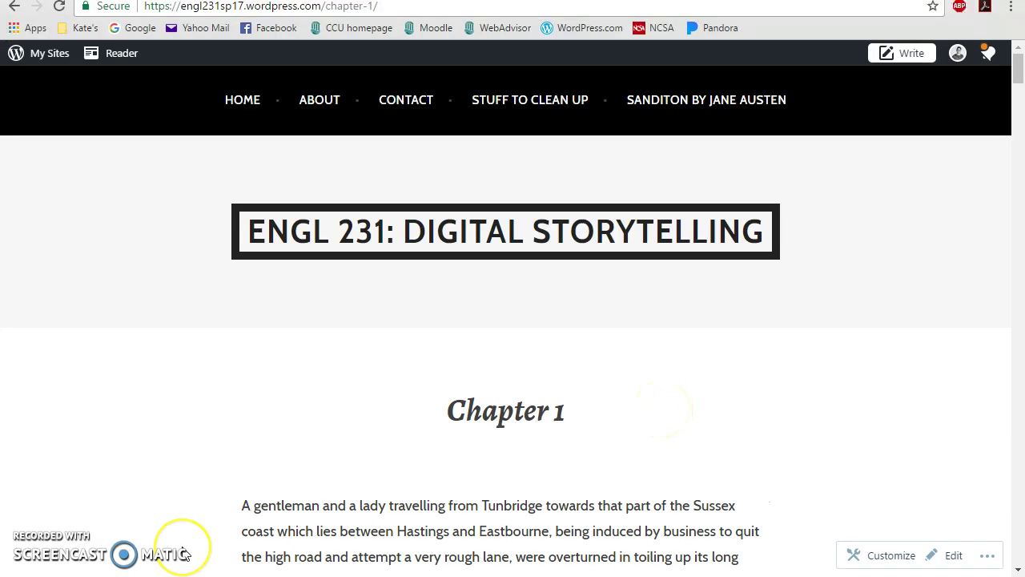
# Step: Examine the heading and opening paragraph of the Chapter 1 page
pyautogui.scroll(-3, 286, 453)
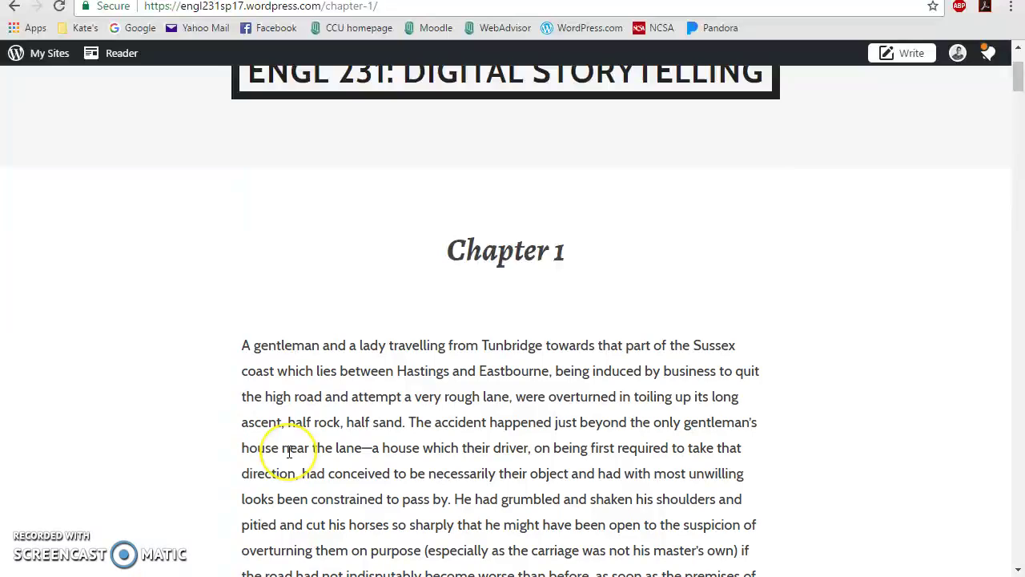
pyautogui.scroll(-1, 289, 452)
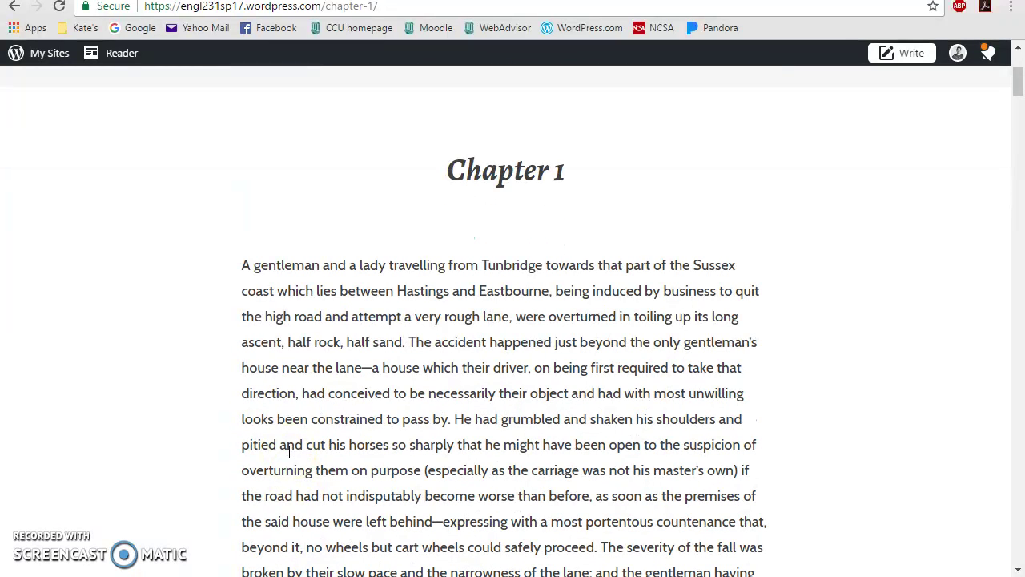
pyautogui.moveTo(181, 576)
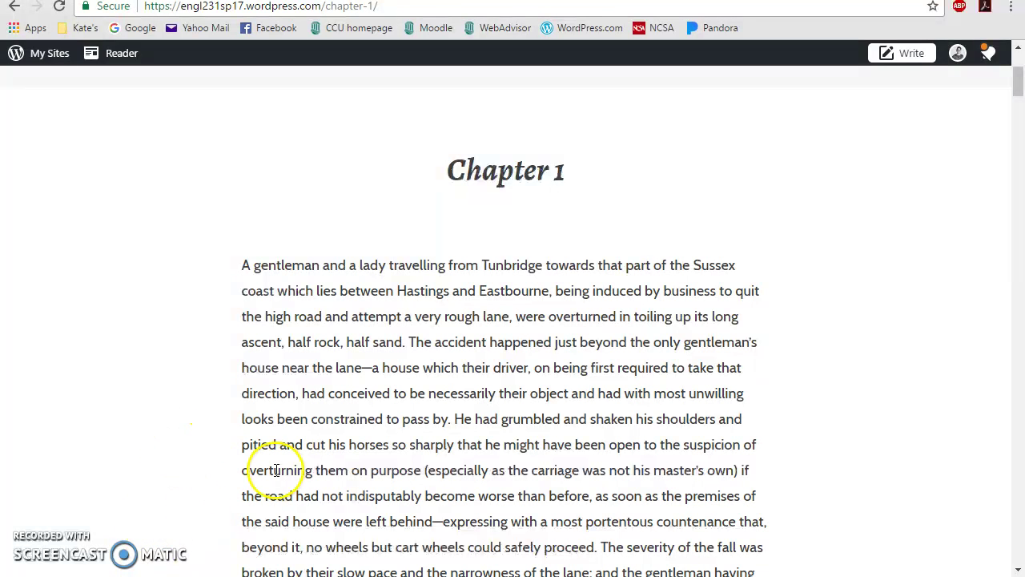
pyautogui.scroll(-2, 125, 487)
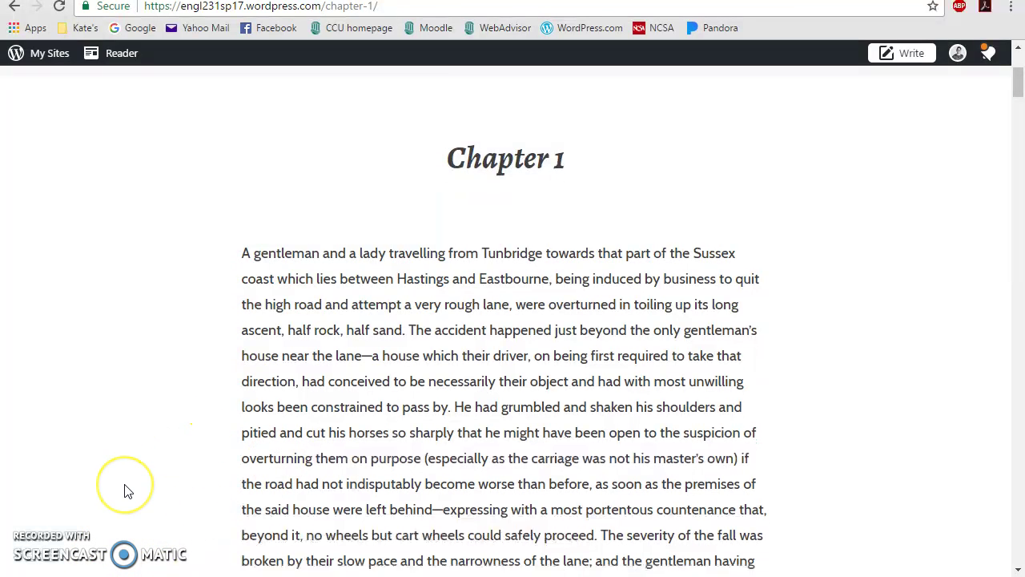
pyautogui.scroll(4, 126, 490)
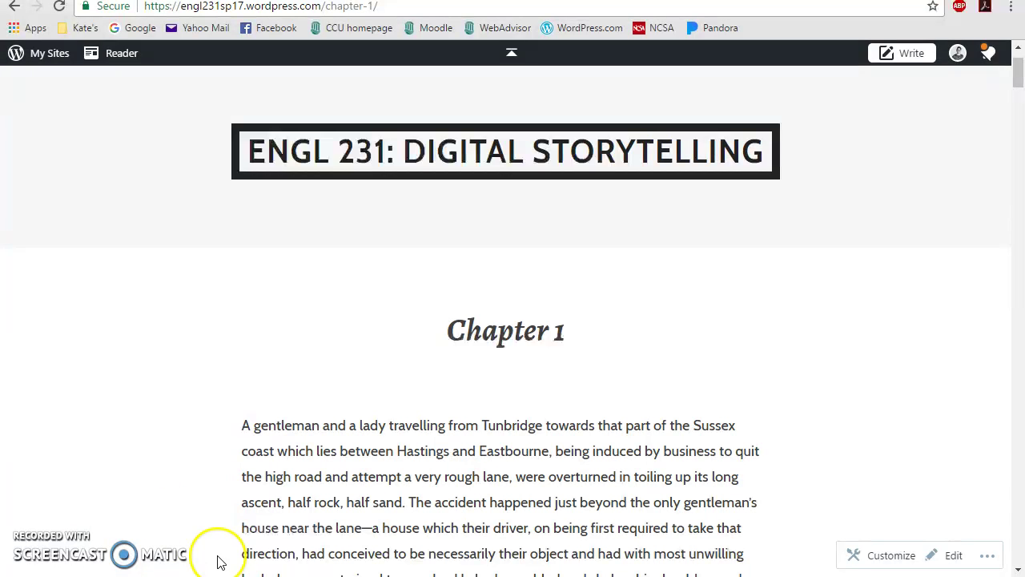
pyautogui.moveTo(116, 526)
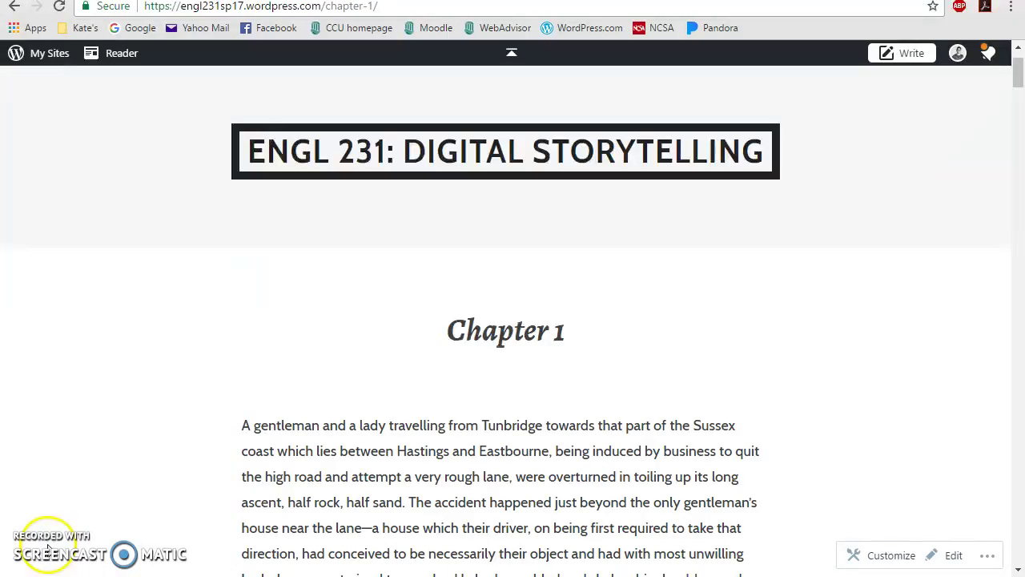
pyautogui.scroll(1, 321, 503)
pyautogui.scroll(-6, 320, 503)
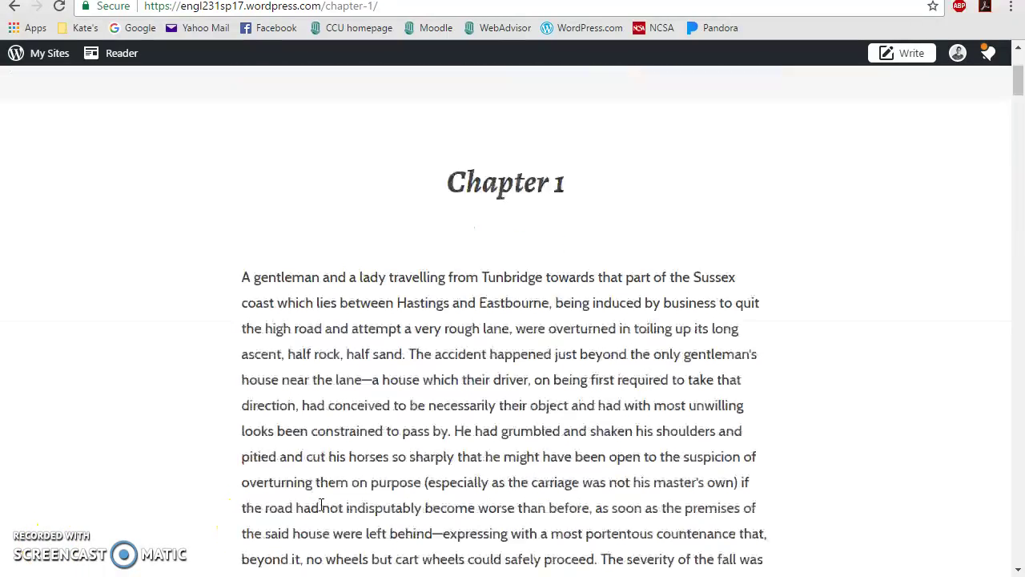